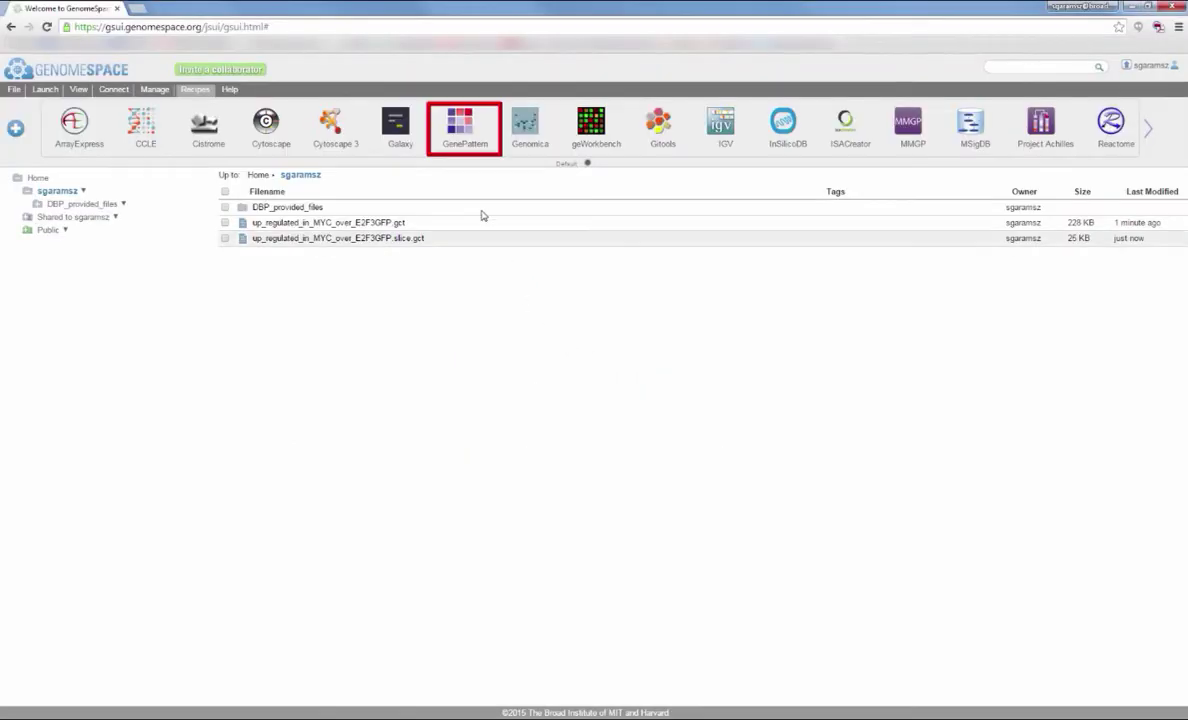
Launch GenePattern from GenomeSpace and open the ExpressionFileCreator module via an 'ExpressionF' search.
left_click(463, 126)
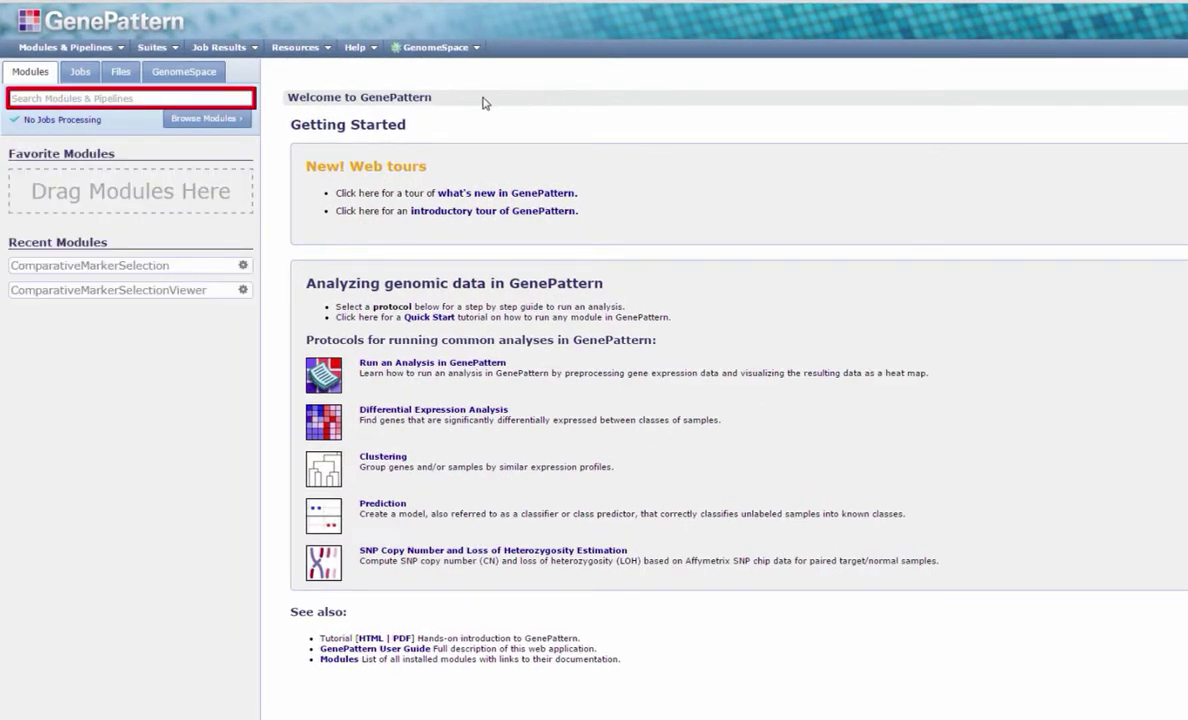
left_click(242, 99)
type("Expression")
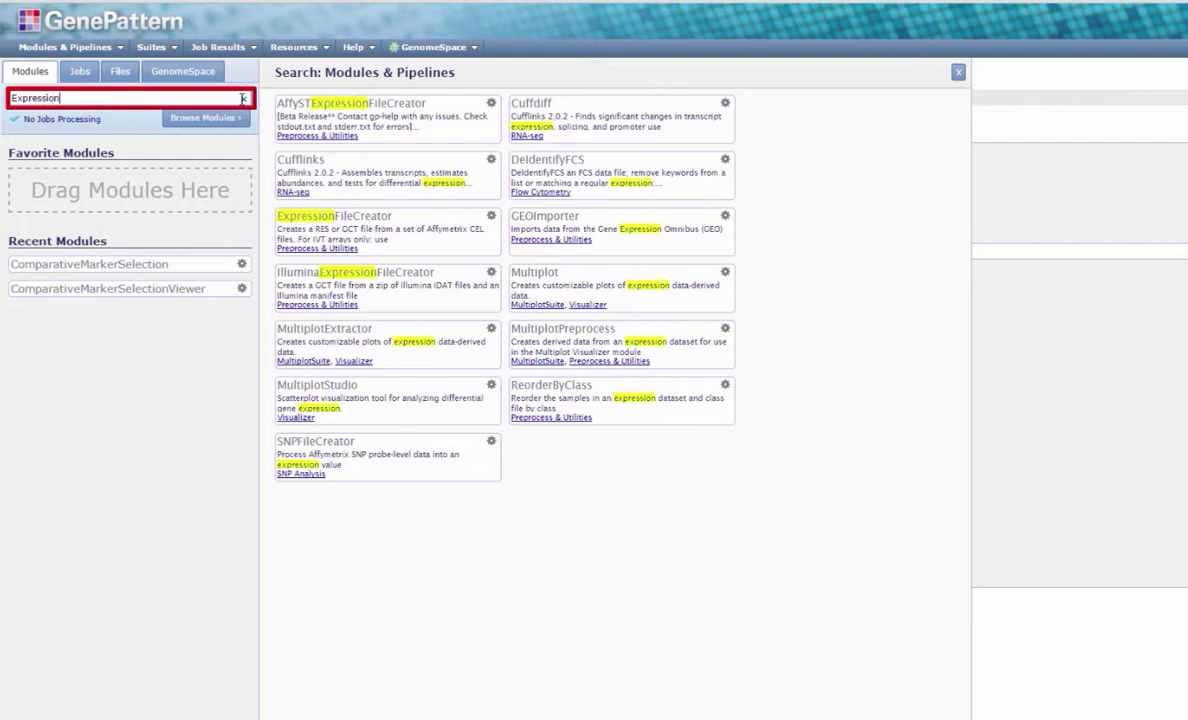
type("F")
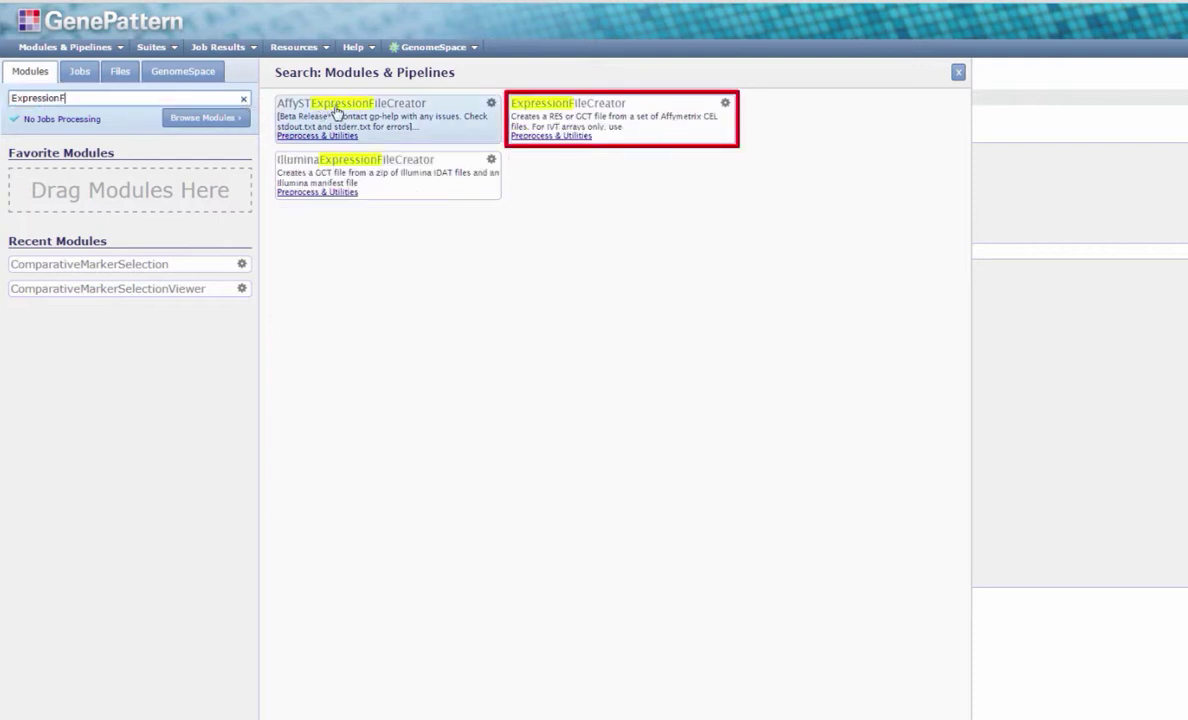
left_click(678, 117)
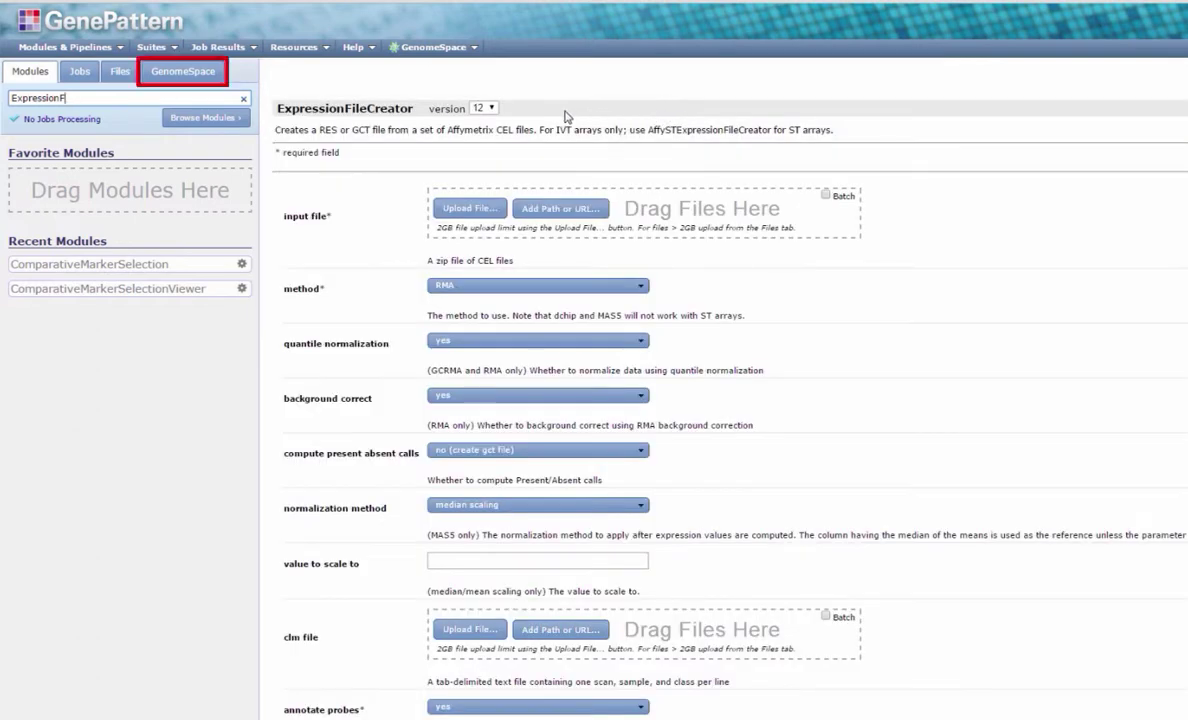
Use diff_ESCiPSC.zip from GenomeSpace as the input file and set annotate probes to no.
left_click(209, 80)
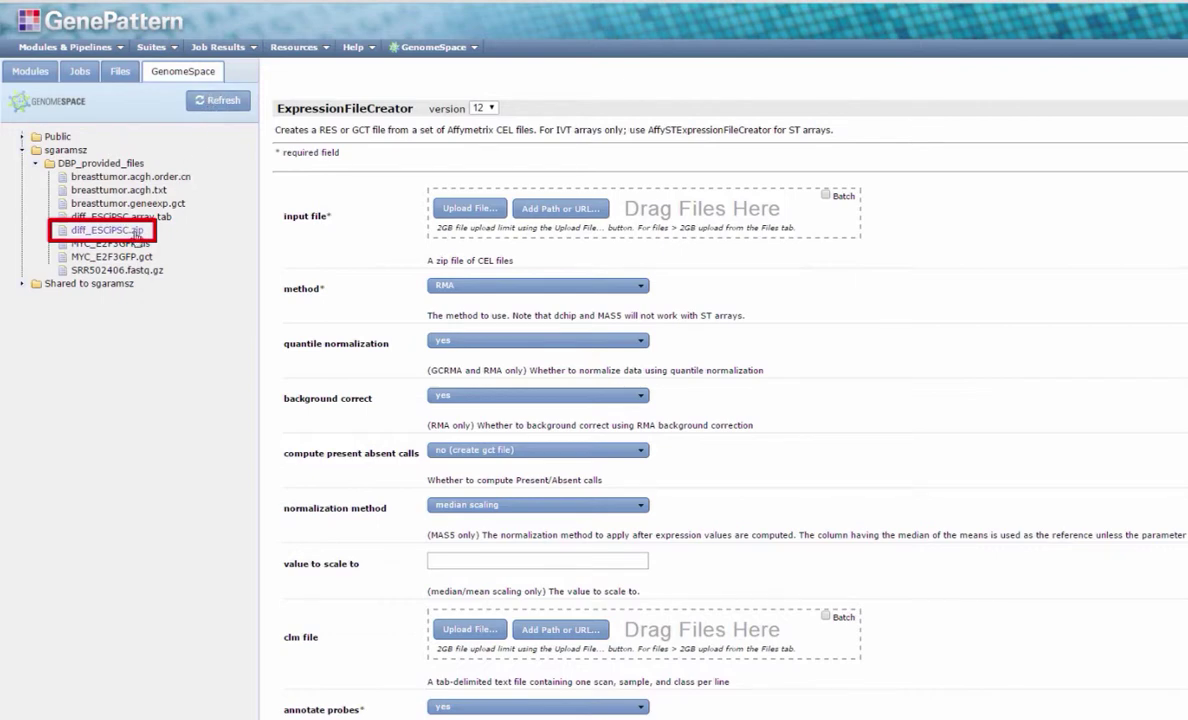
left_click_drag(133, 230, 679, 217)
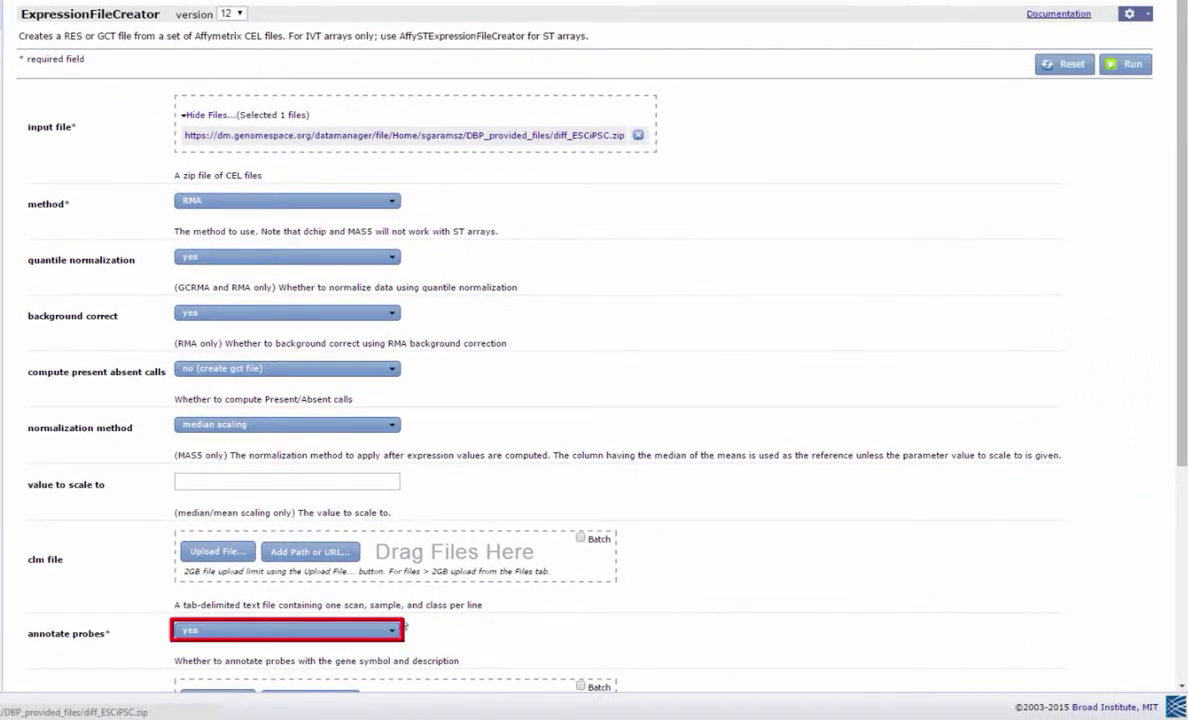
left_click(396, 629)
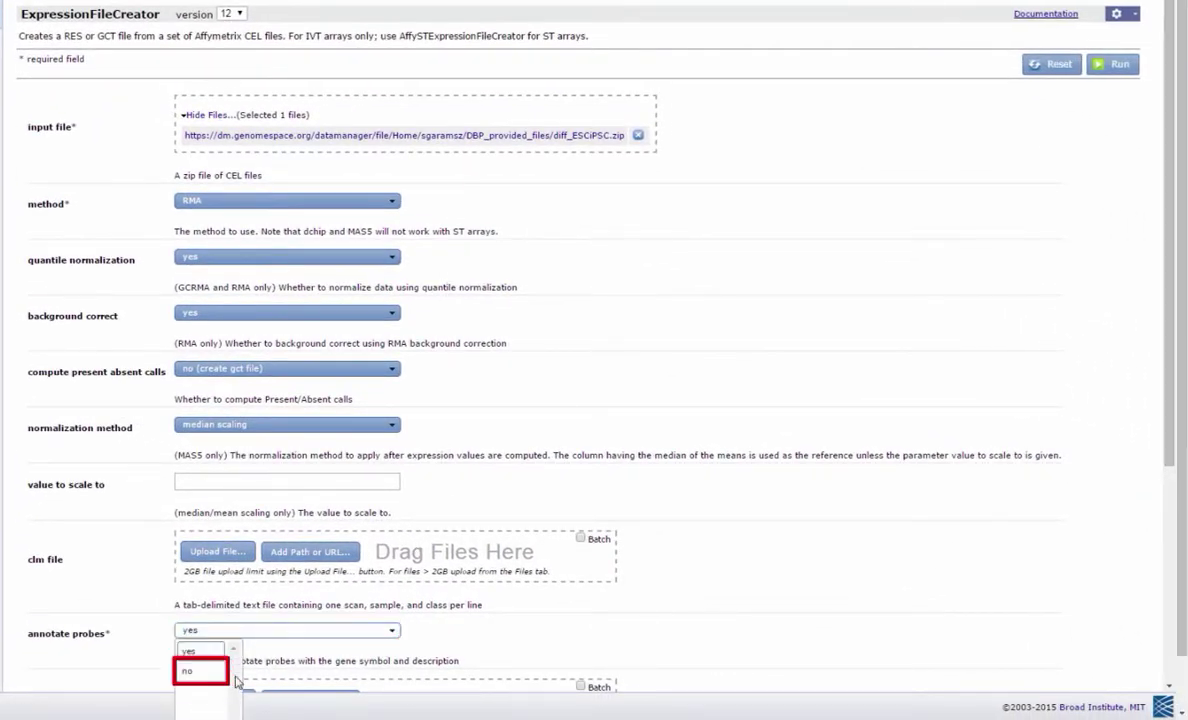
left_click(199, 672)
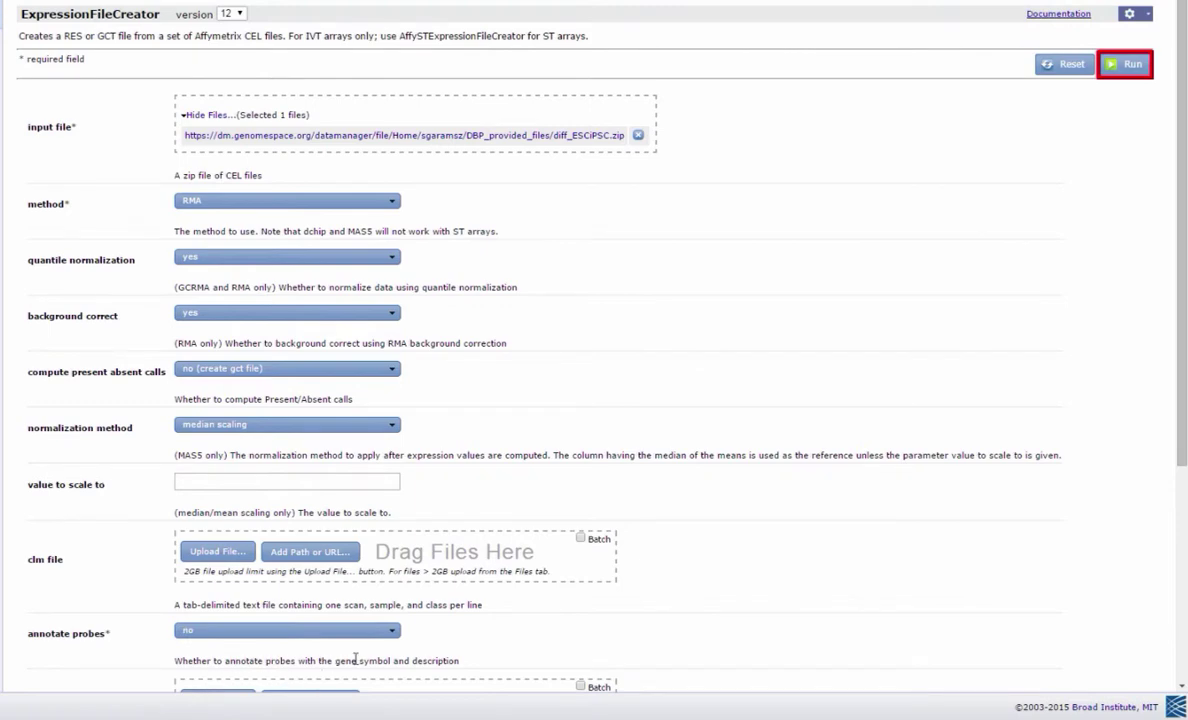
Run the ExpressionFileCreator job to generate diff_ESCiPSC.gct.
left_click(1122, 76)
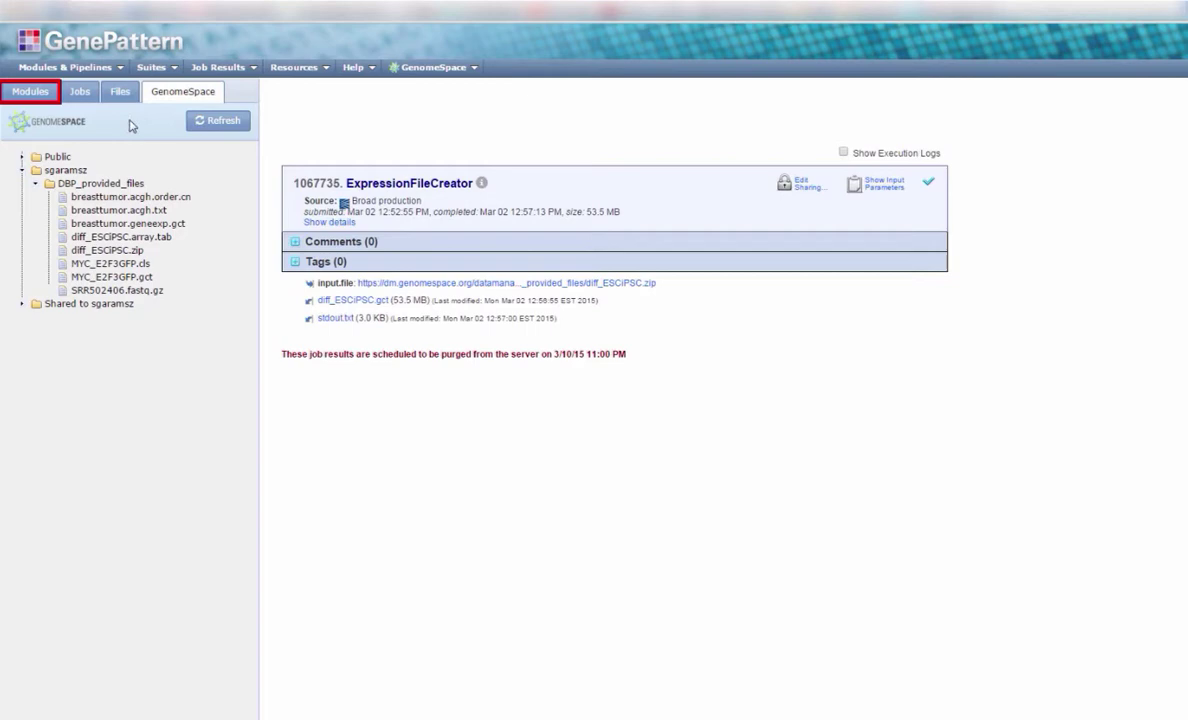
Search 'PreprocessD' in the module list and open the PreprocessDataset form.
left_click(44, 91)
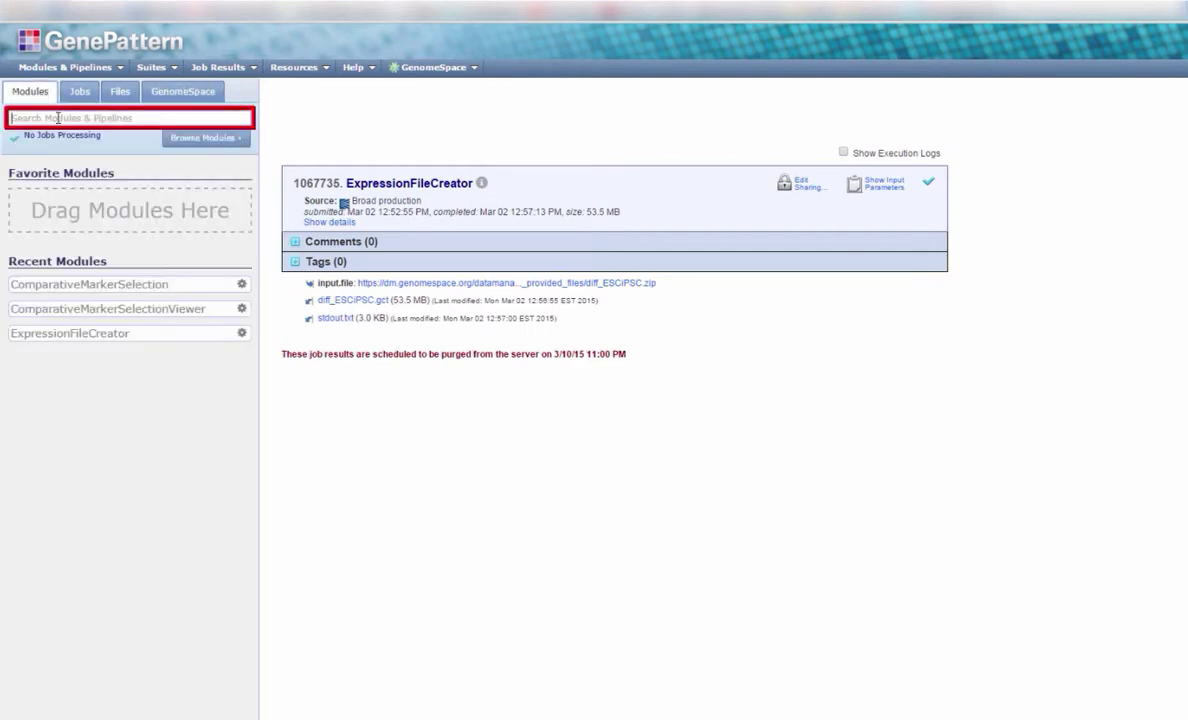
left_click(101, 118)
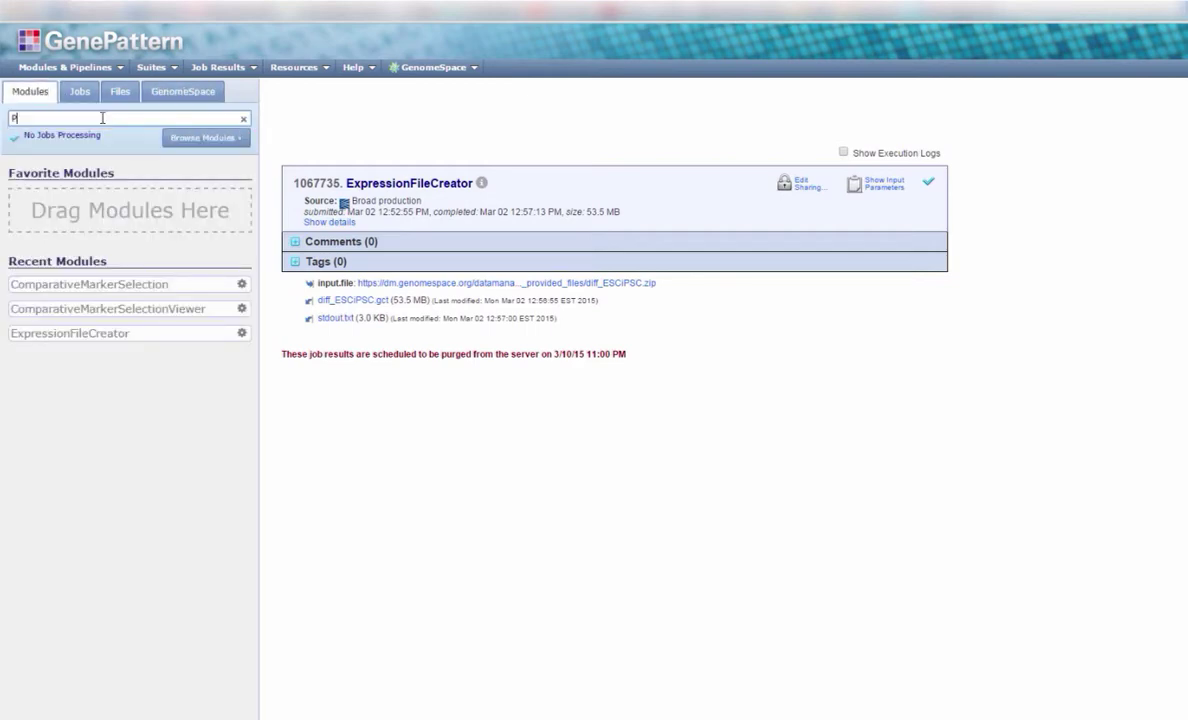
type("PreprocessD")
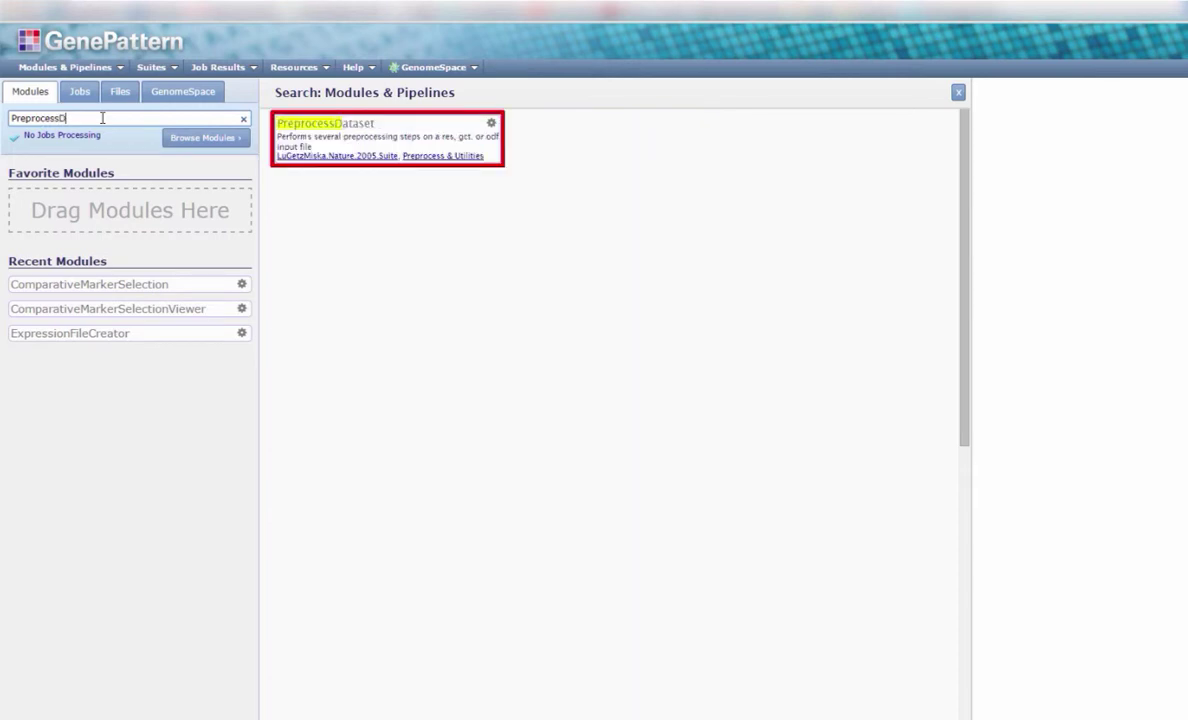
left_click(453, 125)
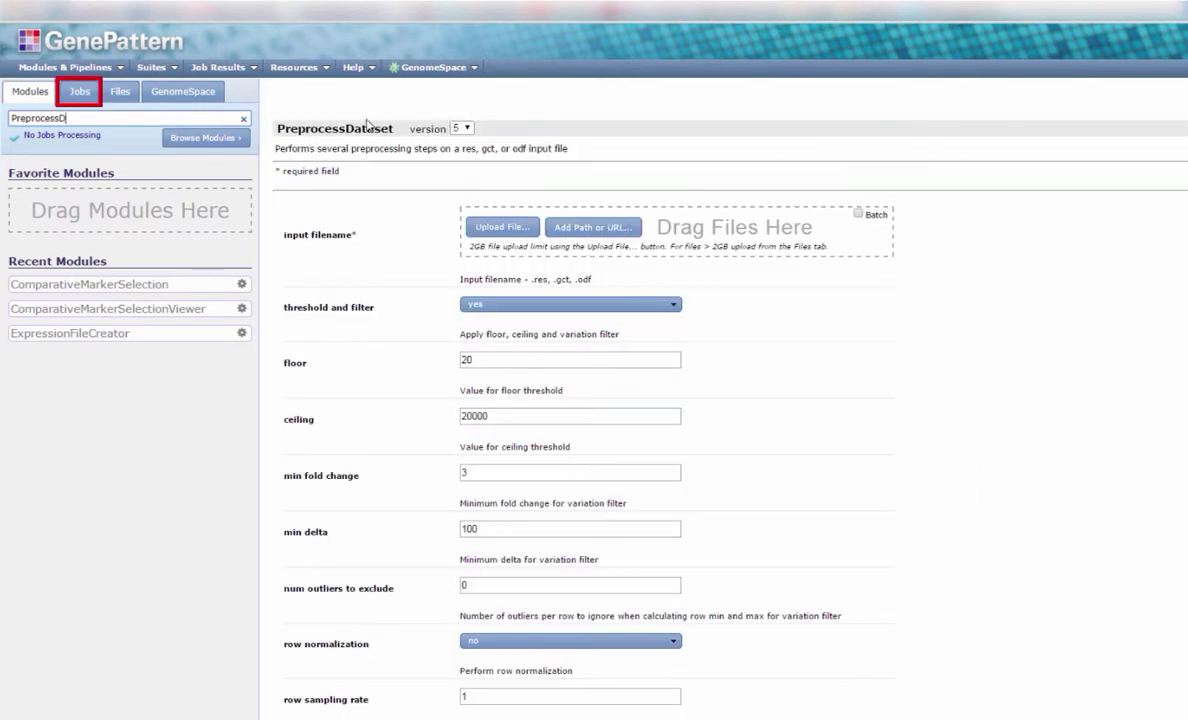
Take diff_ESCiPSC.gct from the Jobs list as input, with threshold and filter no and log2 transform yes.
left_click(80, 92)
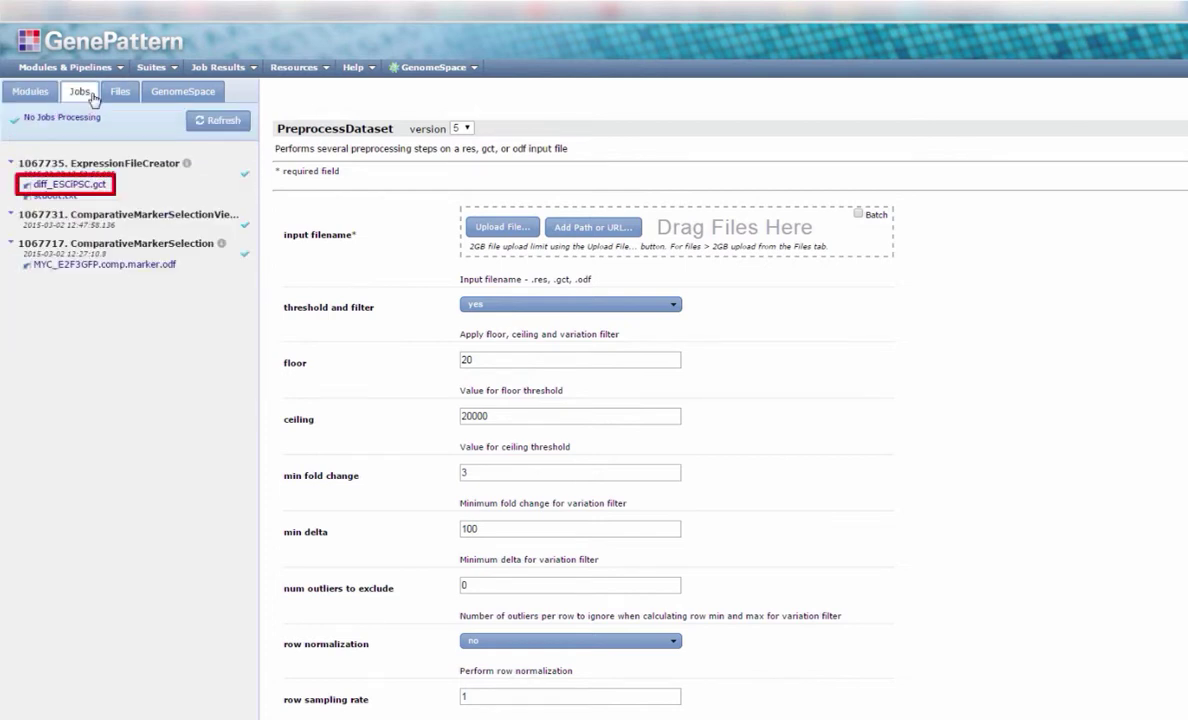
left_click_drag(97, 187, 731, 229)
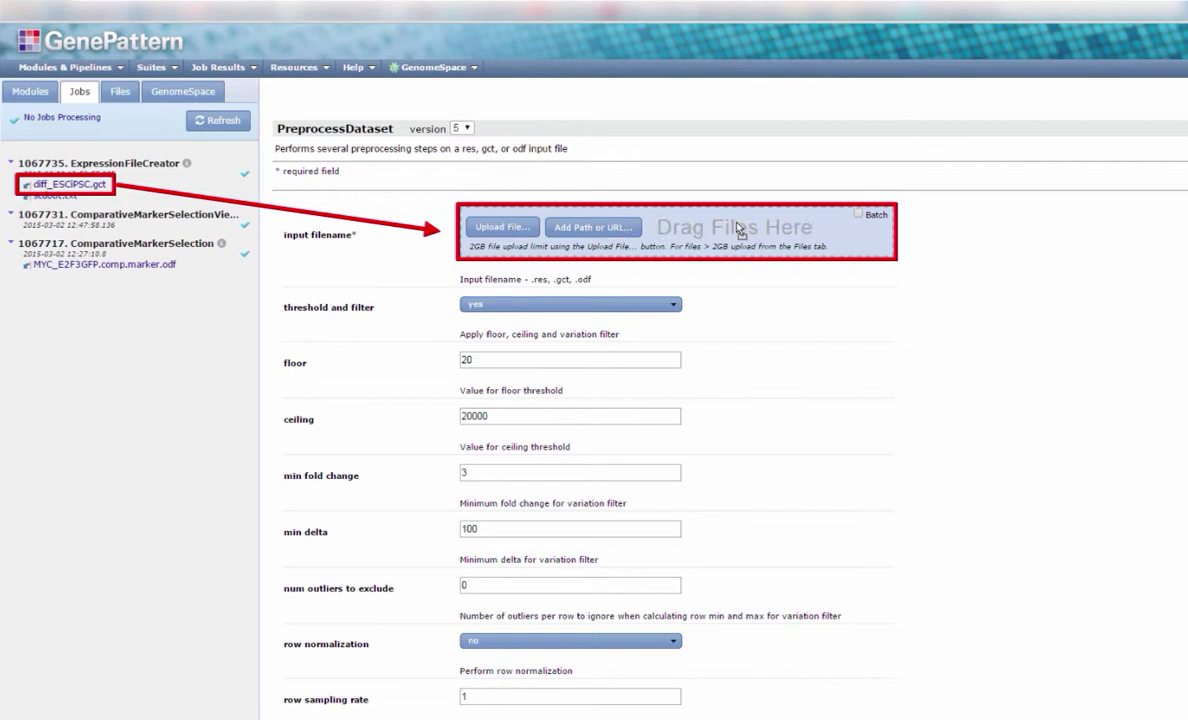
left_click(673, 310)
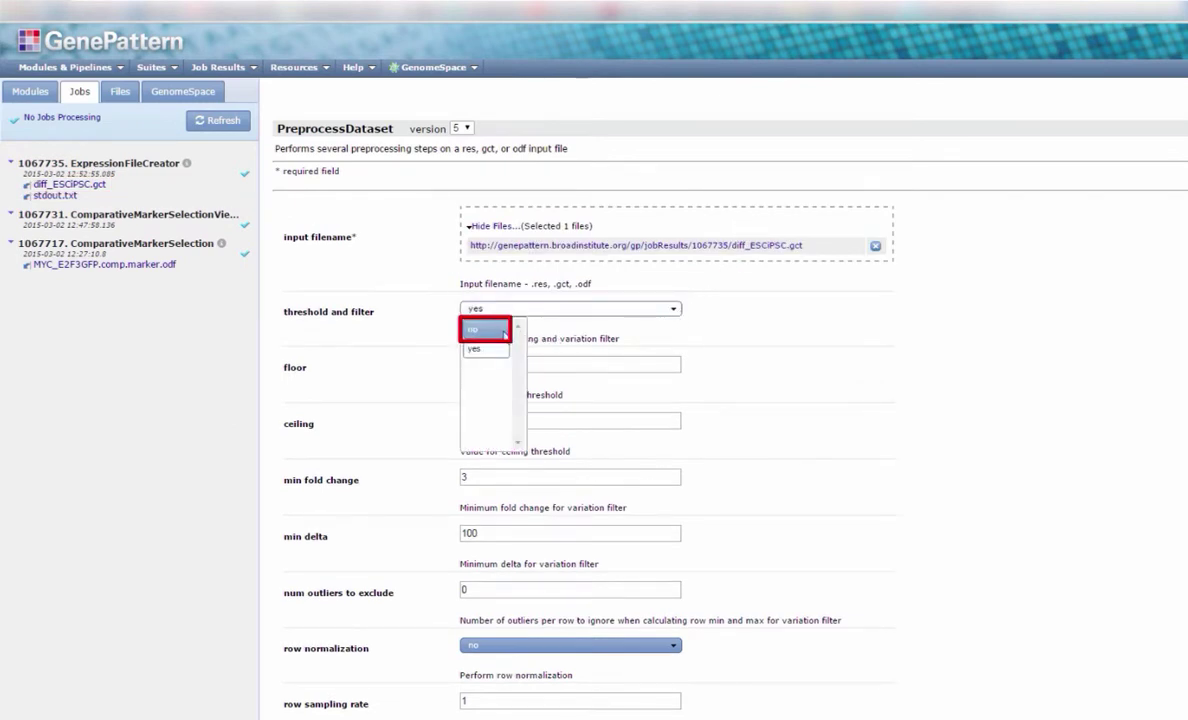
left_click(498, 333)
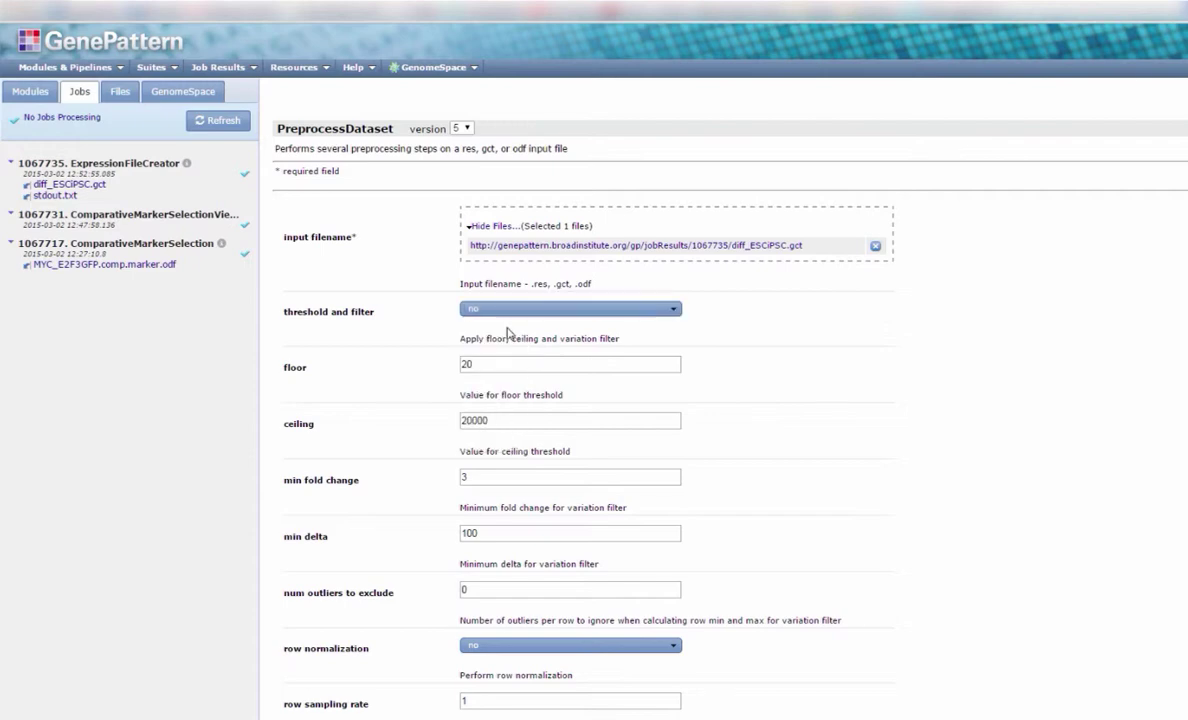
scroll(1150, 420, "down", 5)
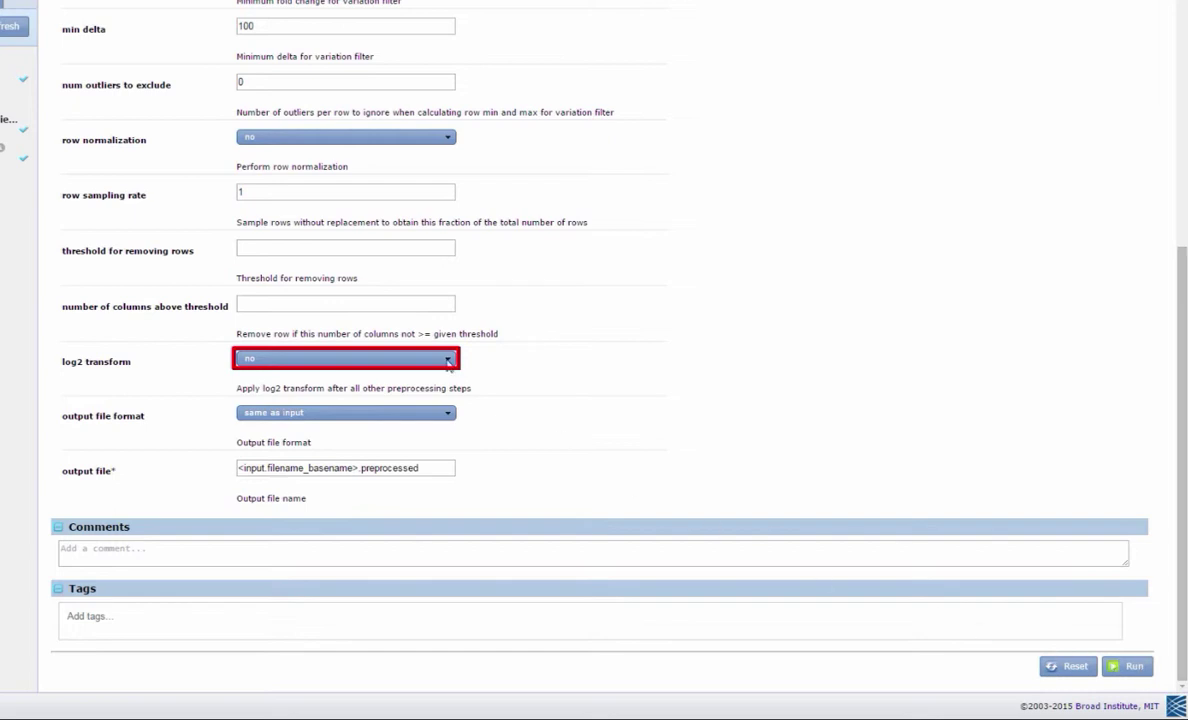
left_click(400, 358)
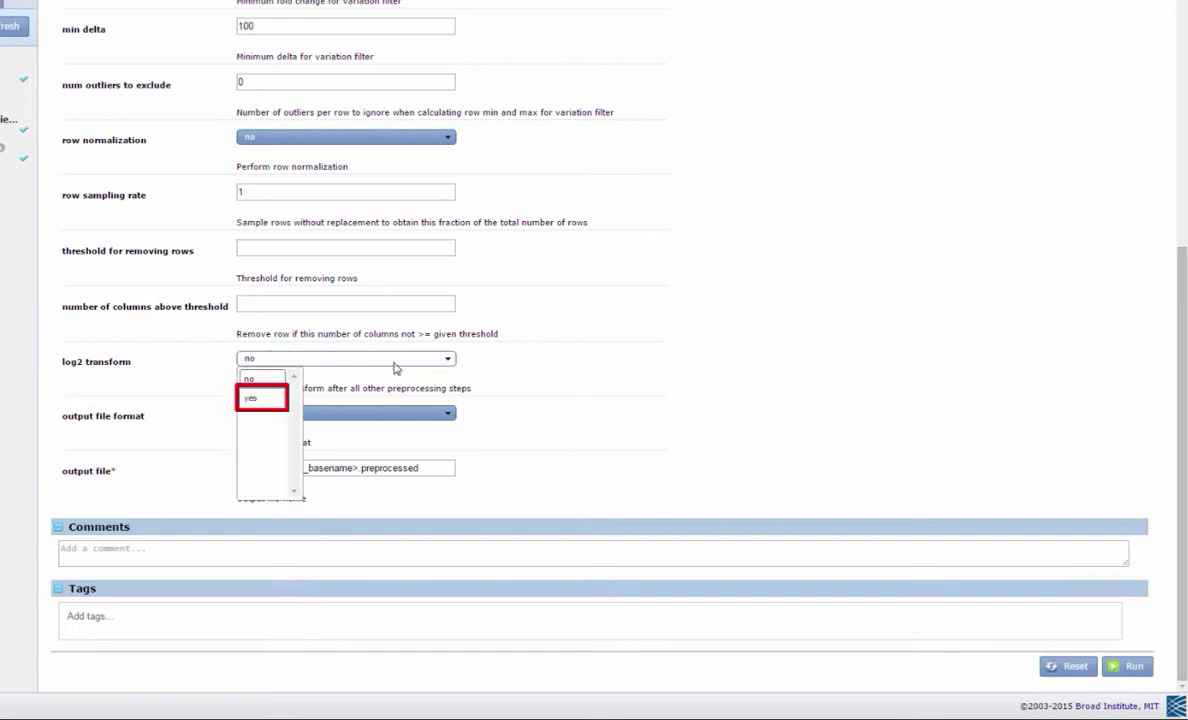
left_click(277, 400)
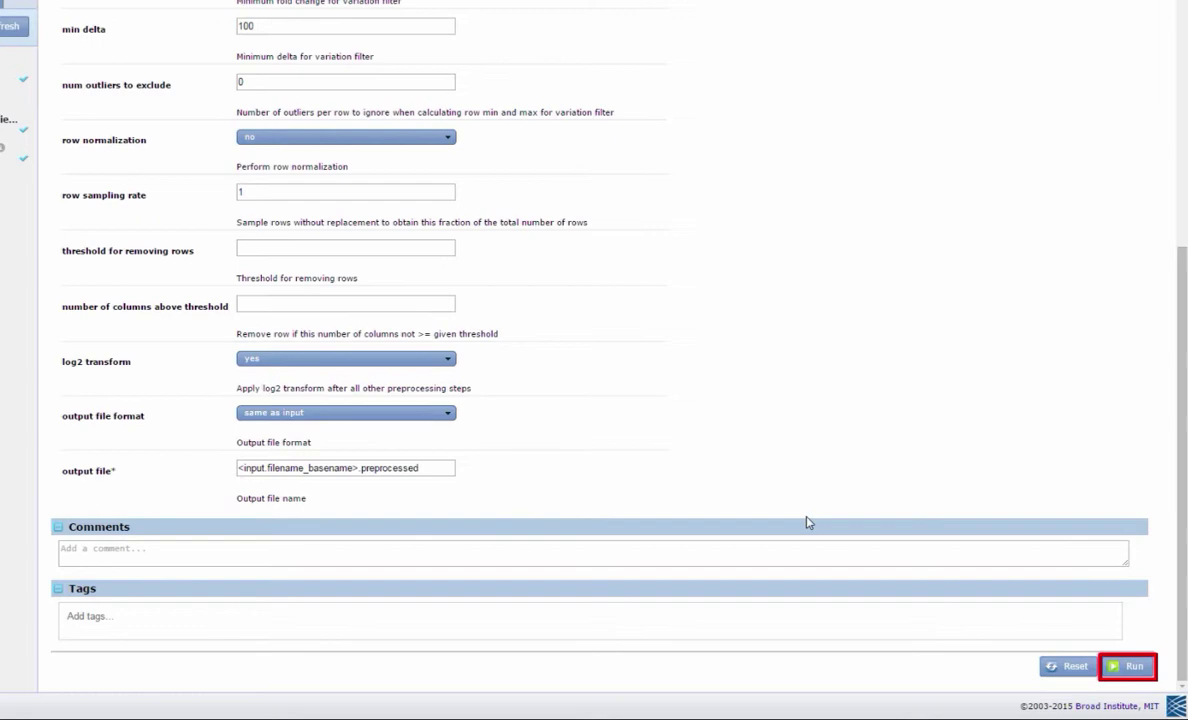
Run the PreprocessDataset job to produce diff_ESCiPSC.preprocessed.gct.
left_click(1128, 666)
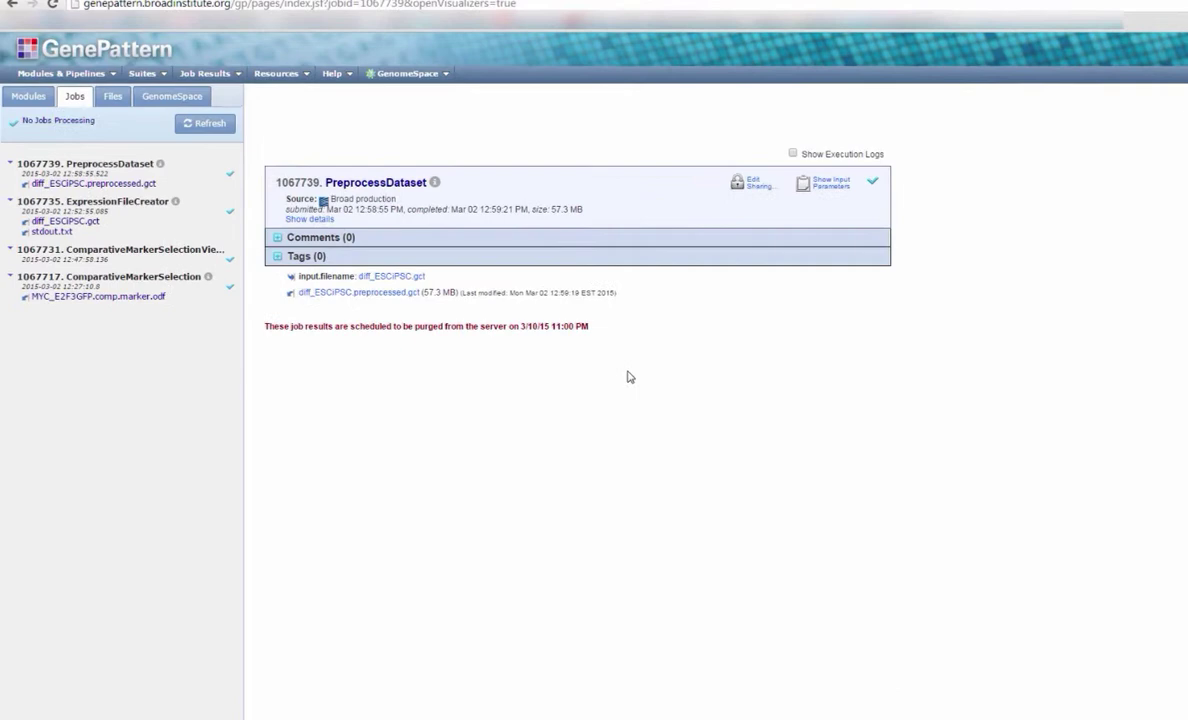
Search 'Collapse' among the modules and open the CollapseDataset form.
left_click(32, 79)
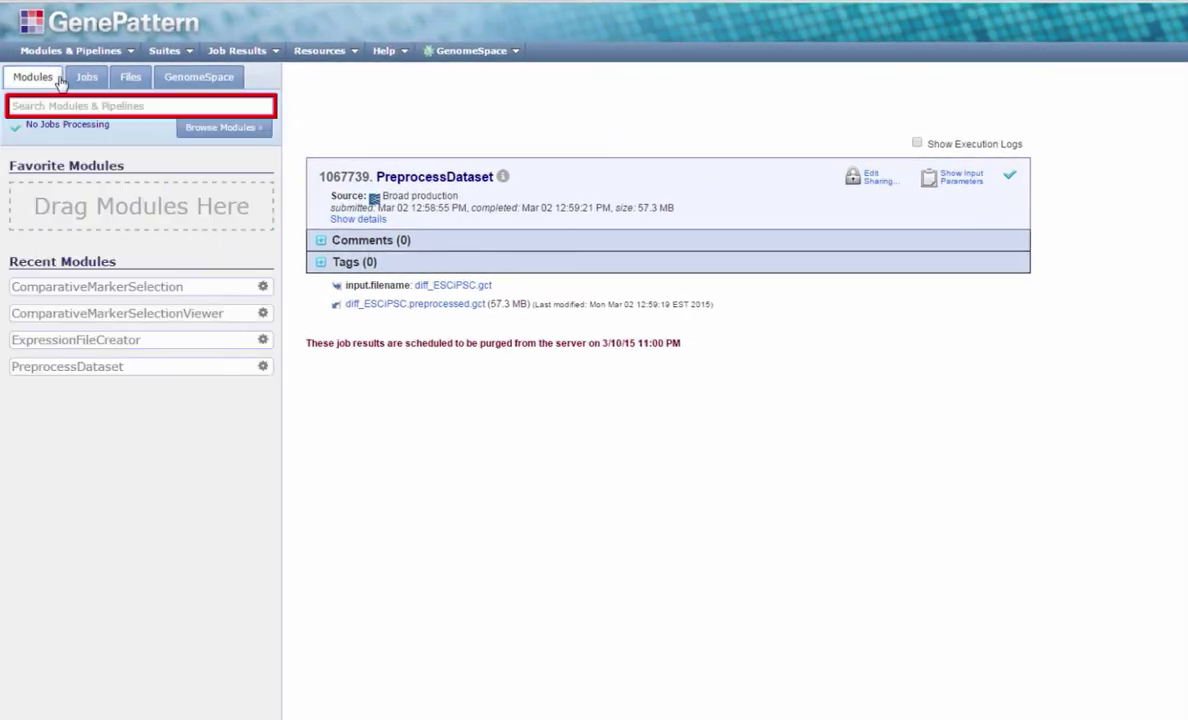
left_click(159, 105)
type("Collapse")
key("Down")
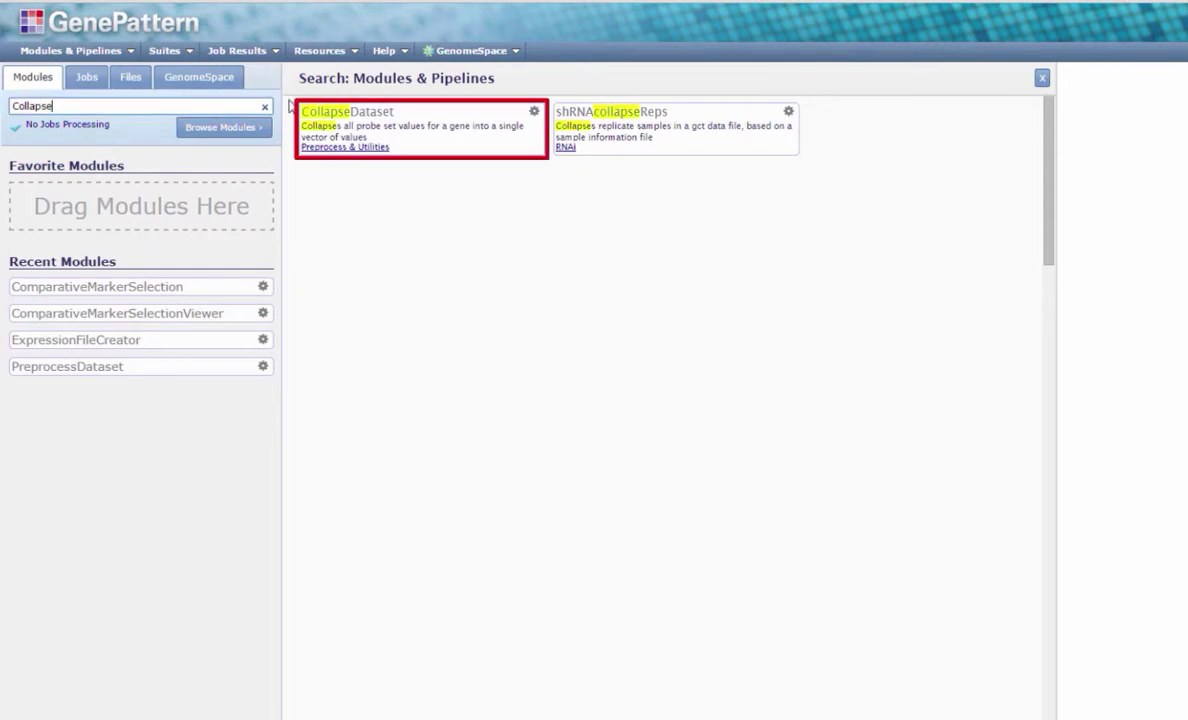
left_click(444, 119)
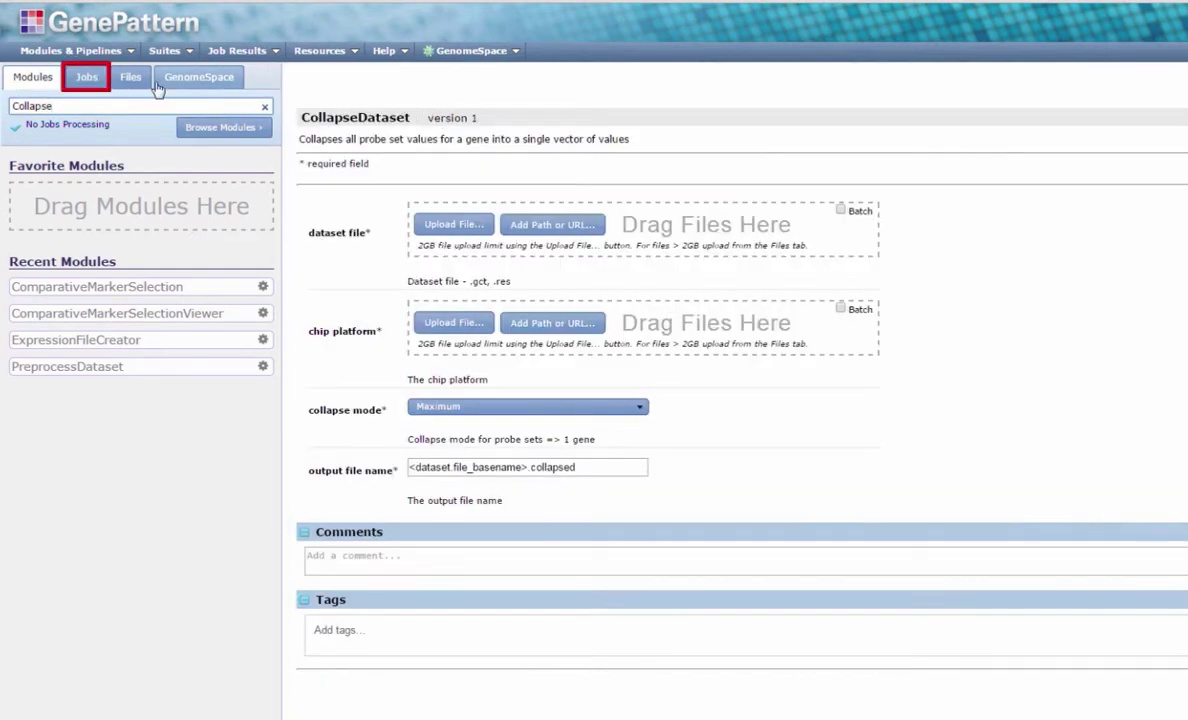
Set diff_ESCiPSC.preprocessed.gct as dataset and the GSEA FTP HG_U133_Plus_2.chip URL as chip platform.
left_click(97, 79)
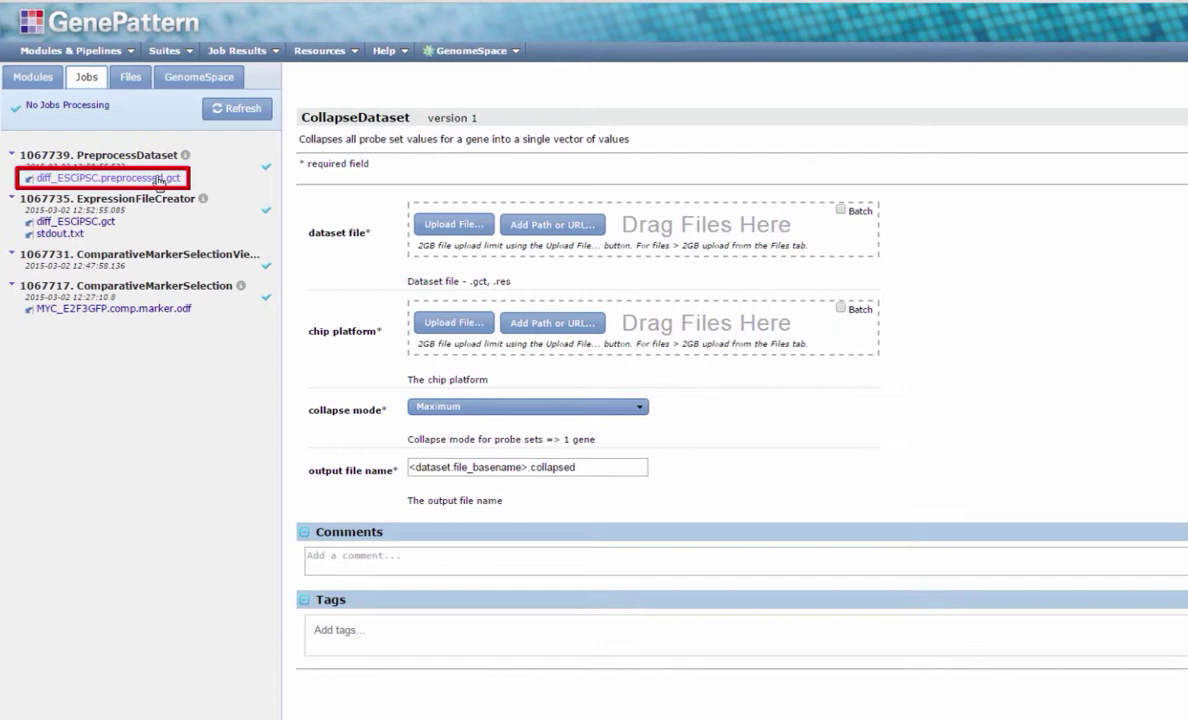
left_click_drag(184, 186, 726, 226)
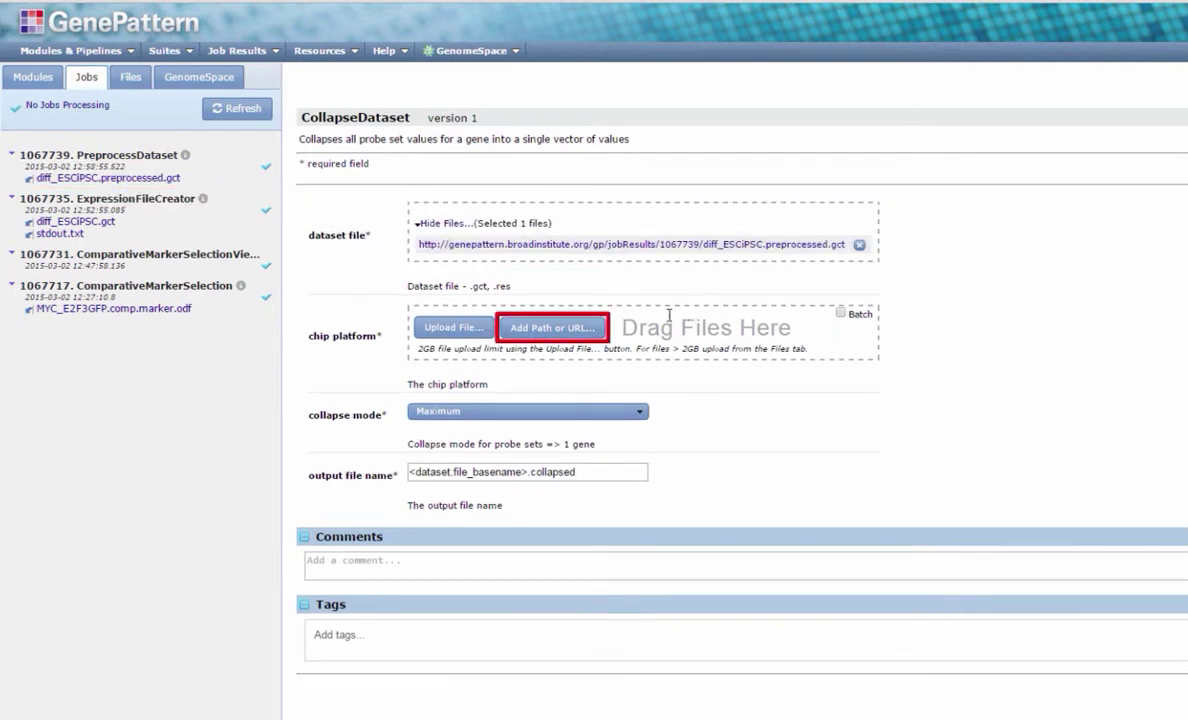
left_click(588, 334)
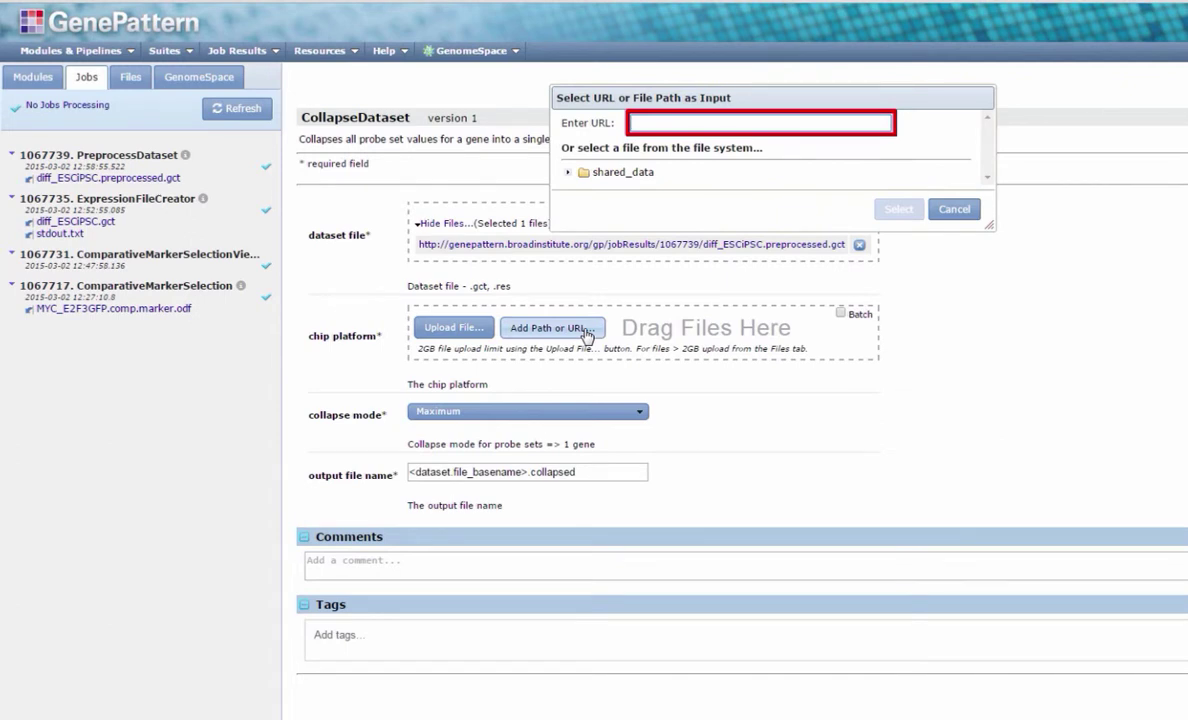
type("f")
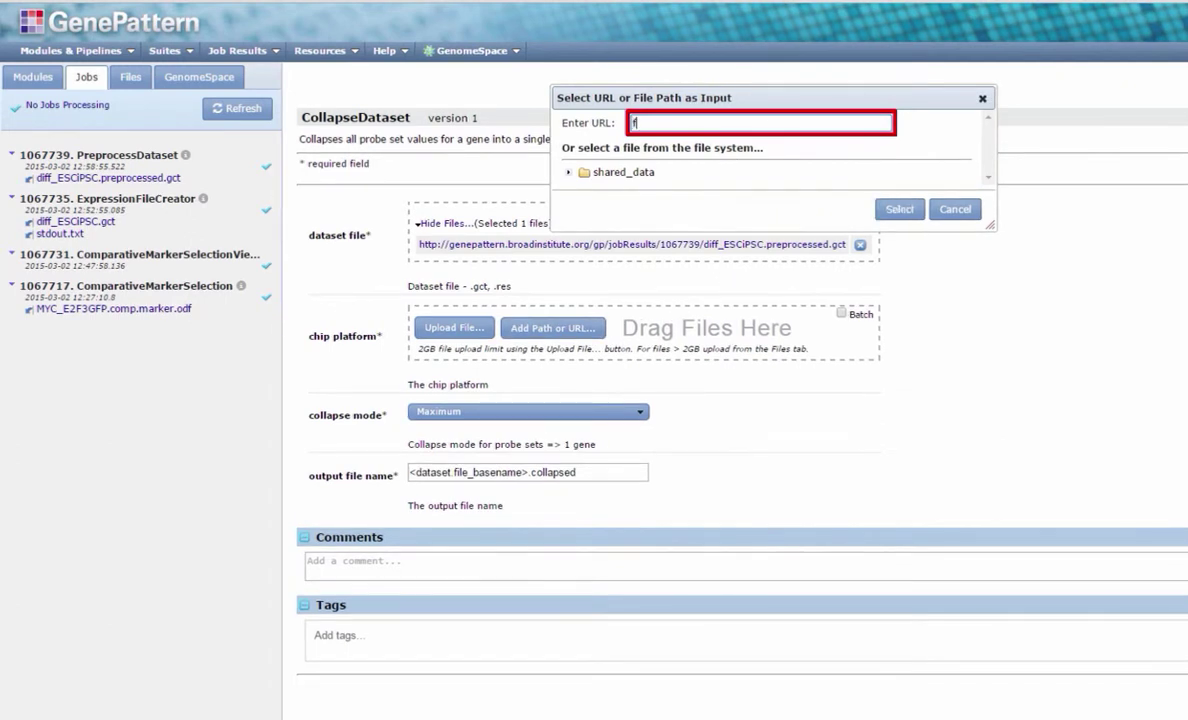
type("tp://gseaftp.broadinstitute.org")
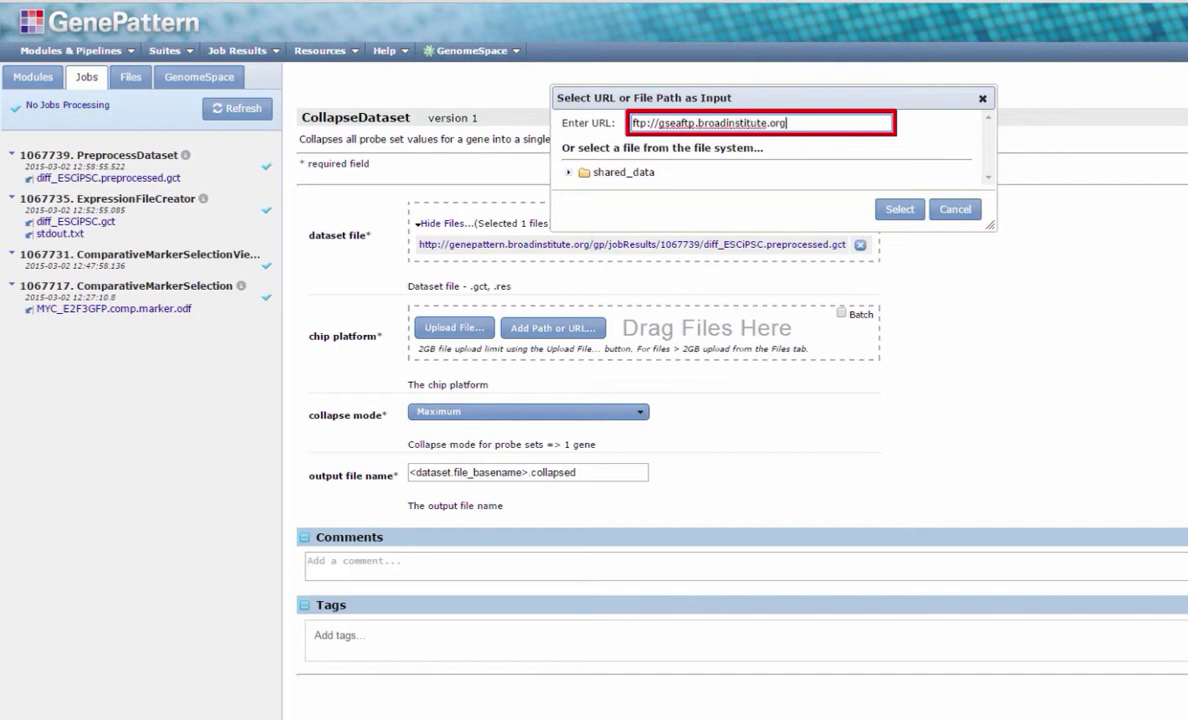
type("/pub/gsea/annotations/")
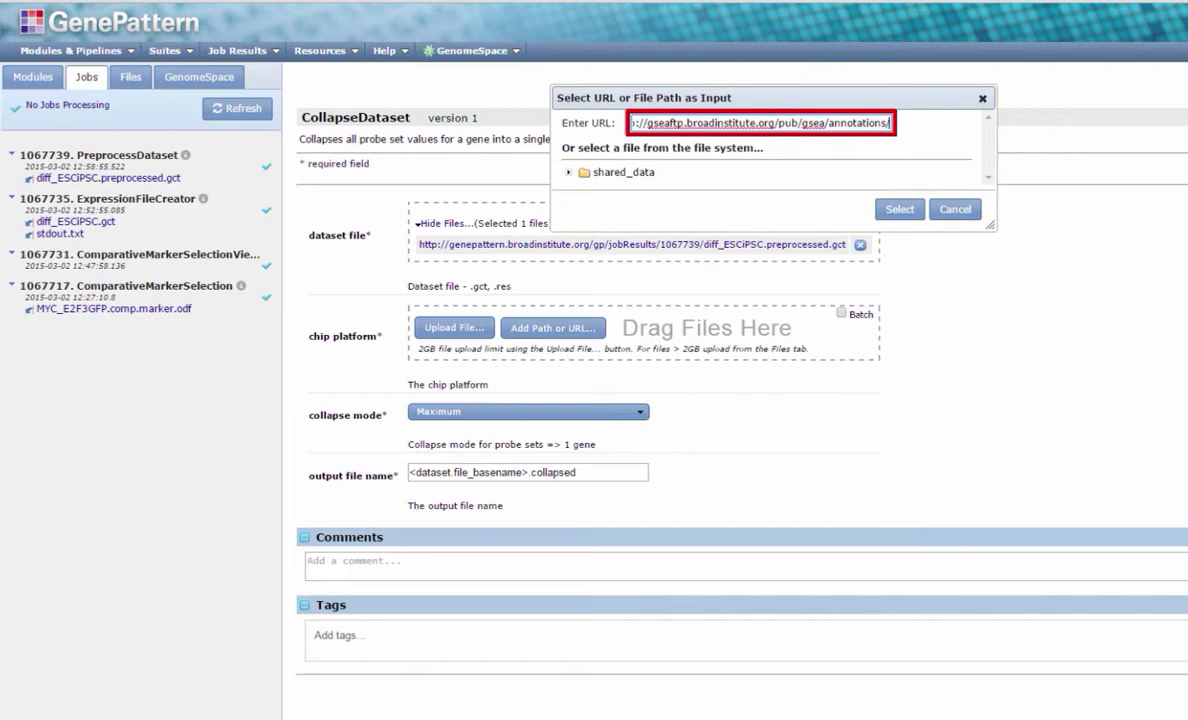
type("HG_U133")
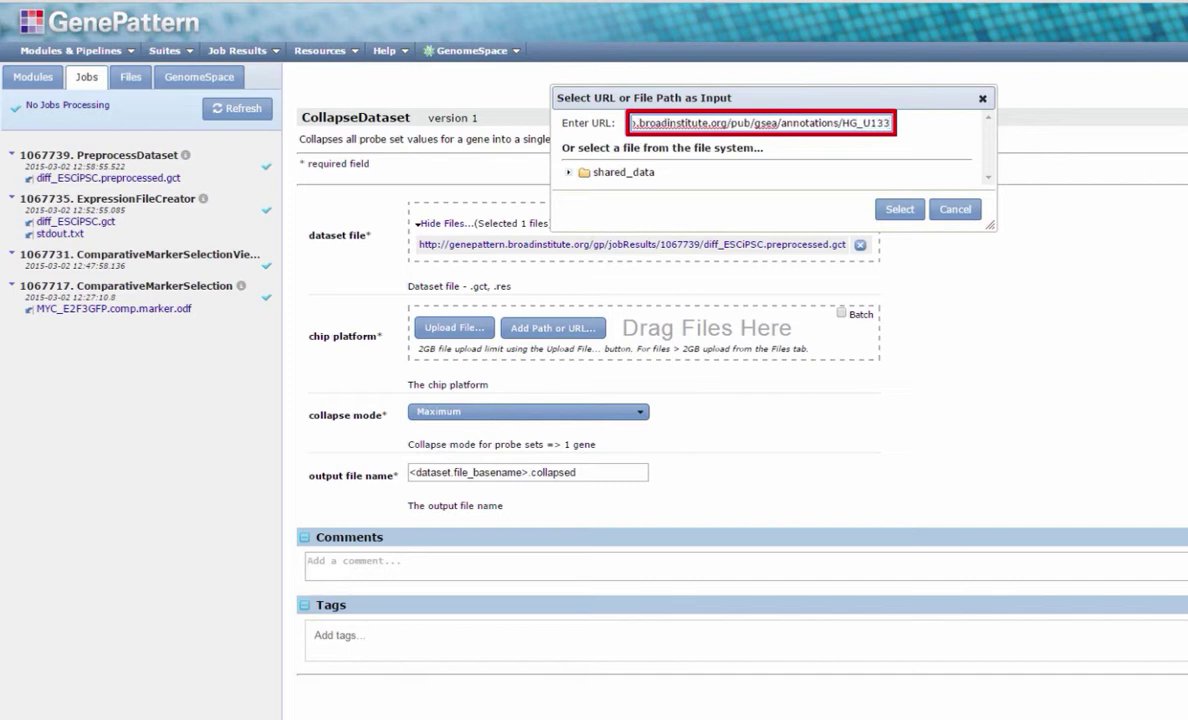
type("_Plus_2.chip")
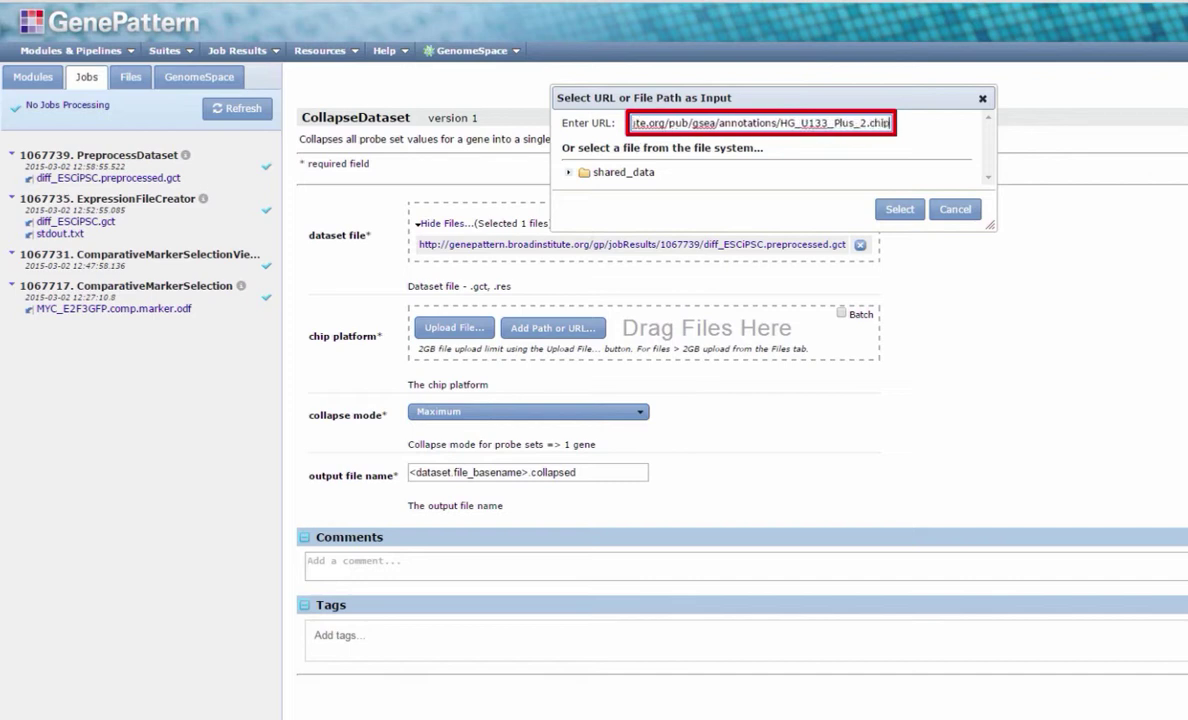
left_click(899, 208)
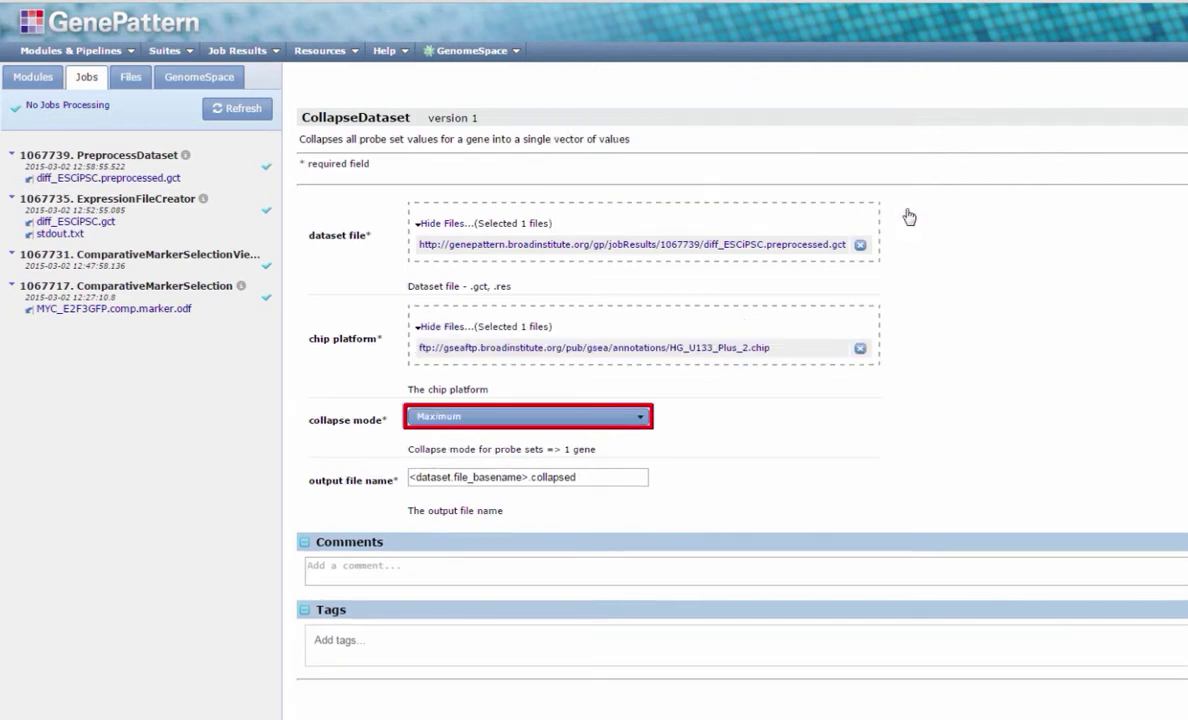
Set the CollapseDataset collapse mode to Median.
left_click(643, 420)
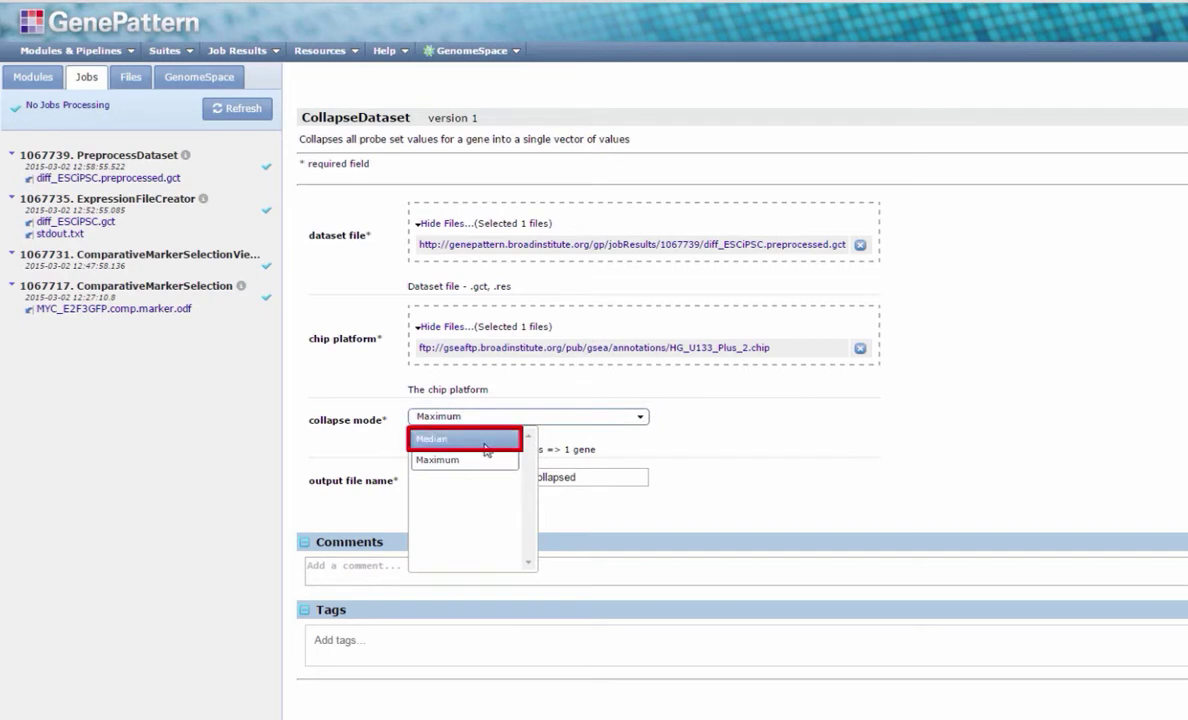
left_click(484, 446)
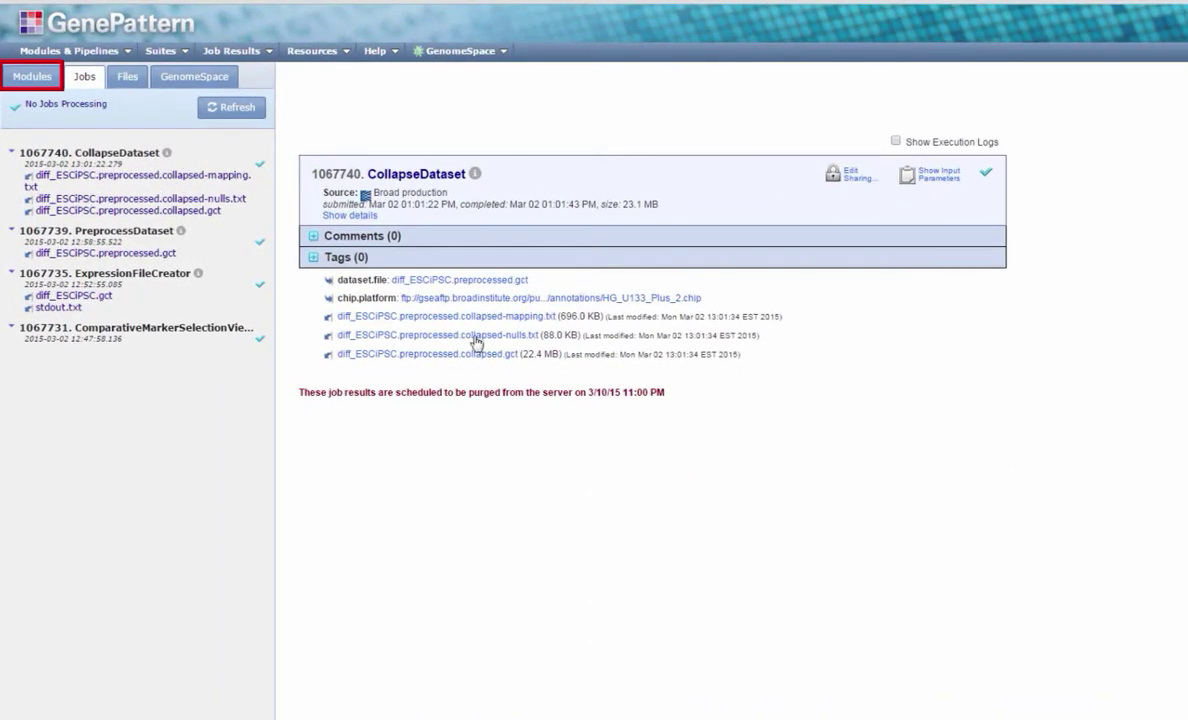
Open HierarchicalClustering via a 'Hierarch' module search, with recent jobs shown in the side panel.
left_click(32, 76)
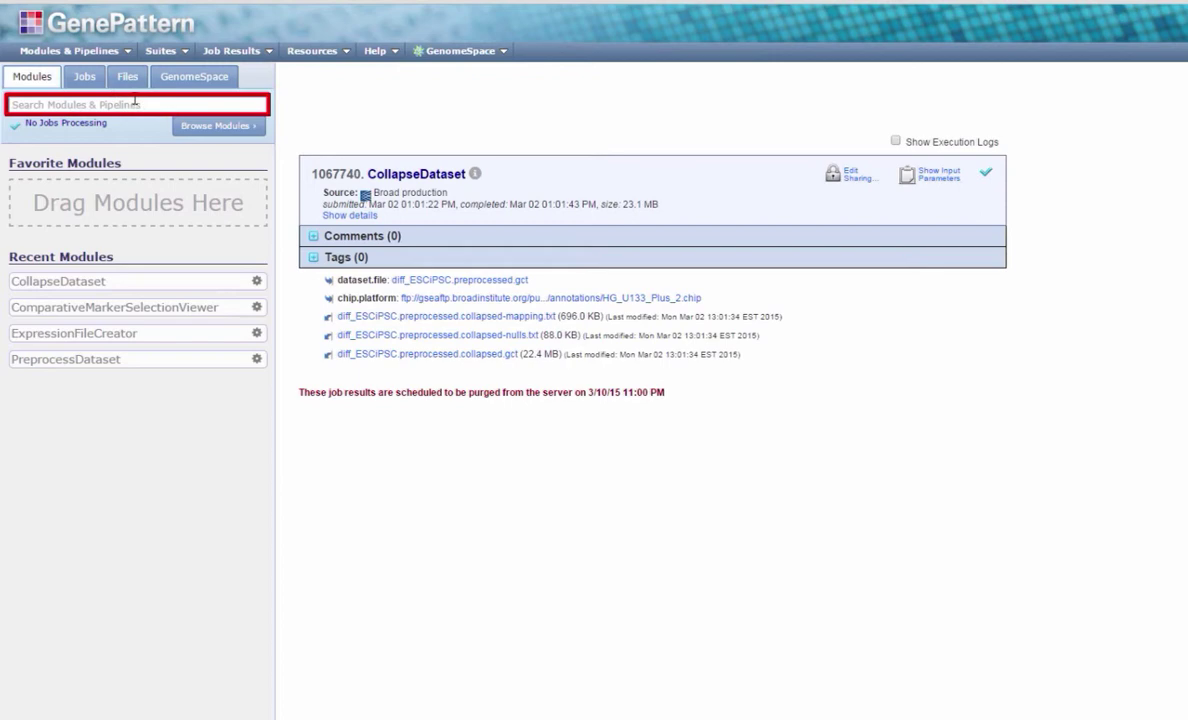
left_click(171, 105)
type("Hierarch")
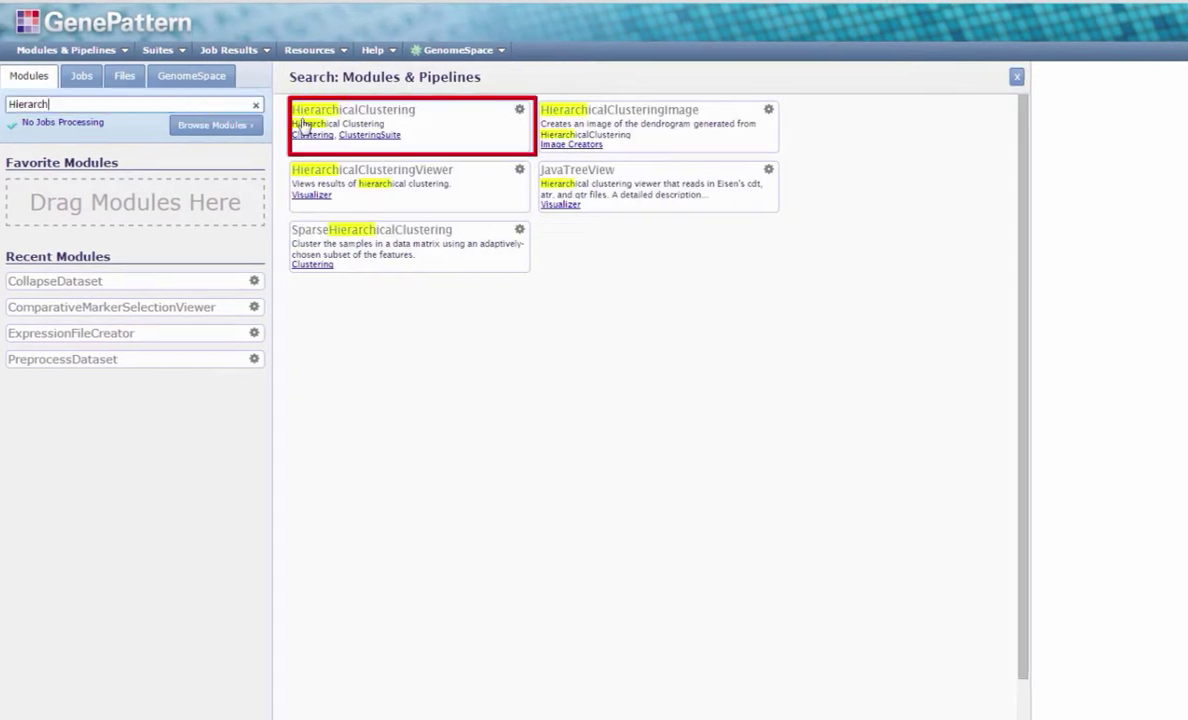
left_click(482, 122)
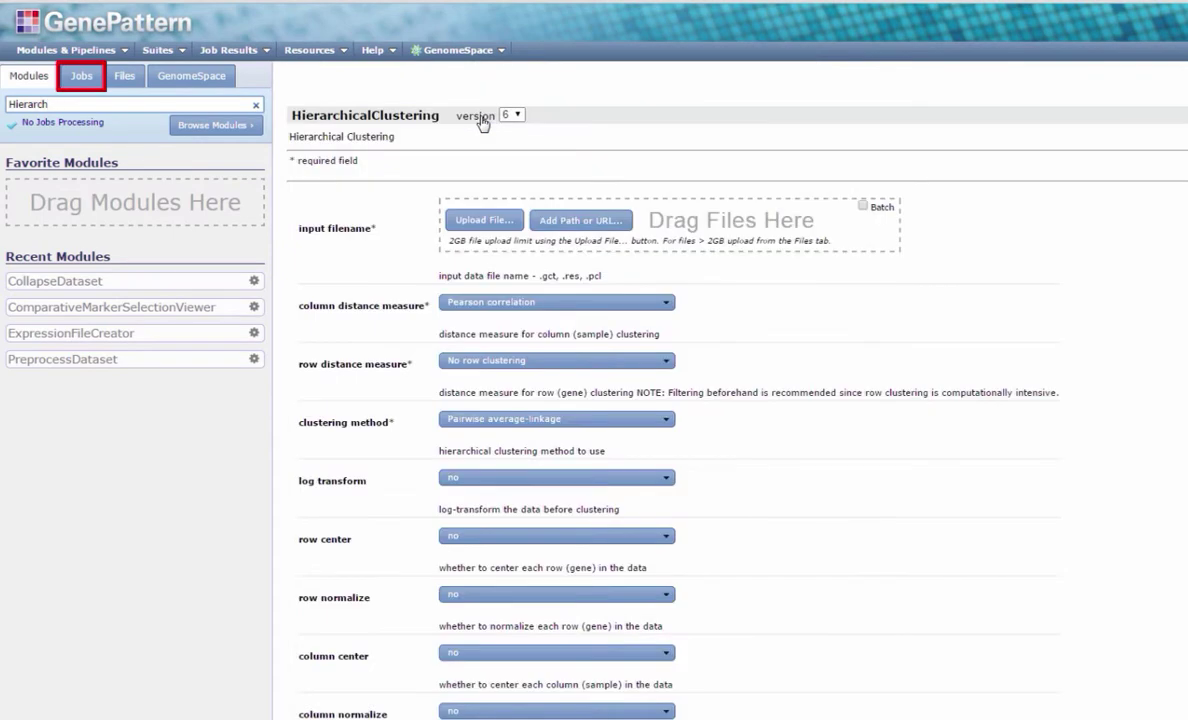
left_click(84, 77)
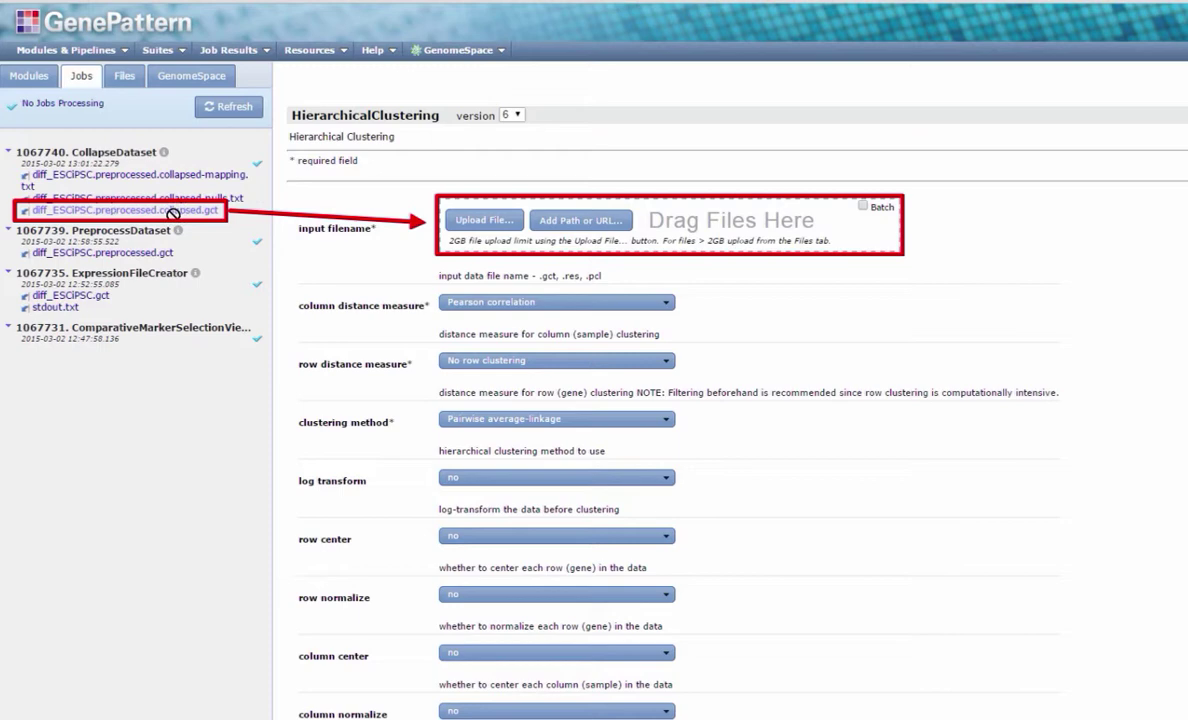
Cluster diff_ESCiPSC.preprocessed.collapsed.gct with row center 'Subtract the mean of each row' and run it.
mouse_move(117, 218)
left_mouse_down()
mouse_move(635, 200)
mouse_move(687, 224)
left_mouse_up()
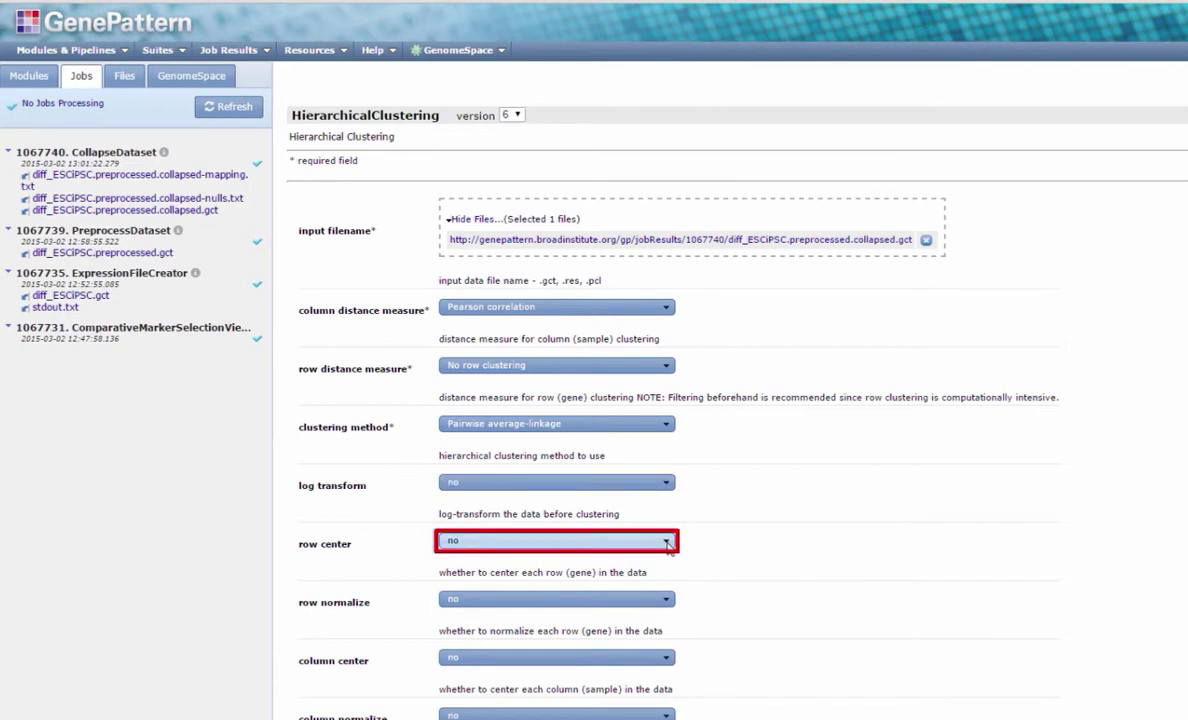
left_click(667, 543)
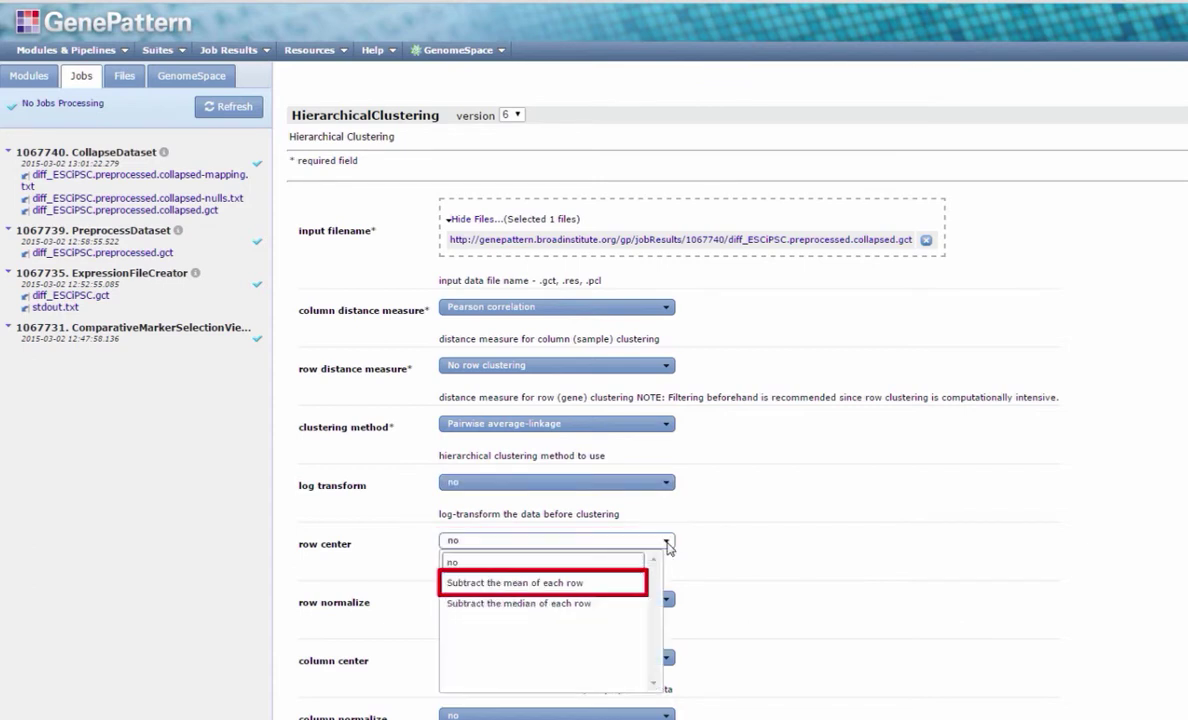
left_click(620, 589)
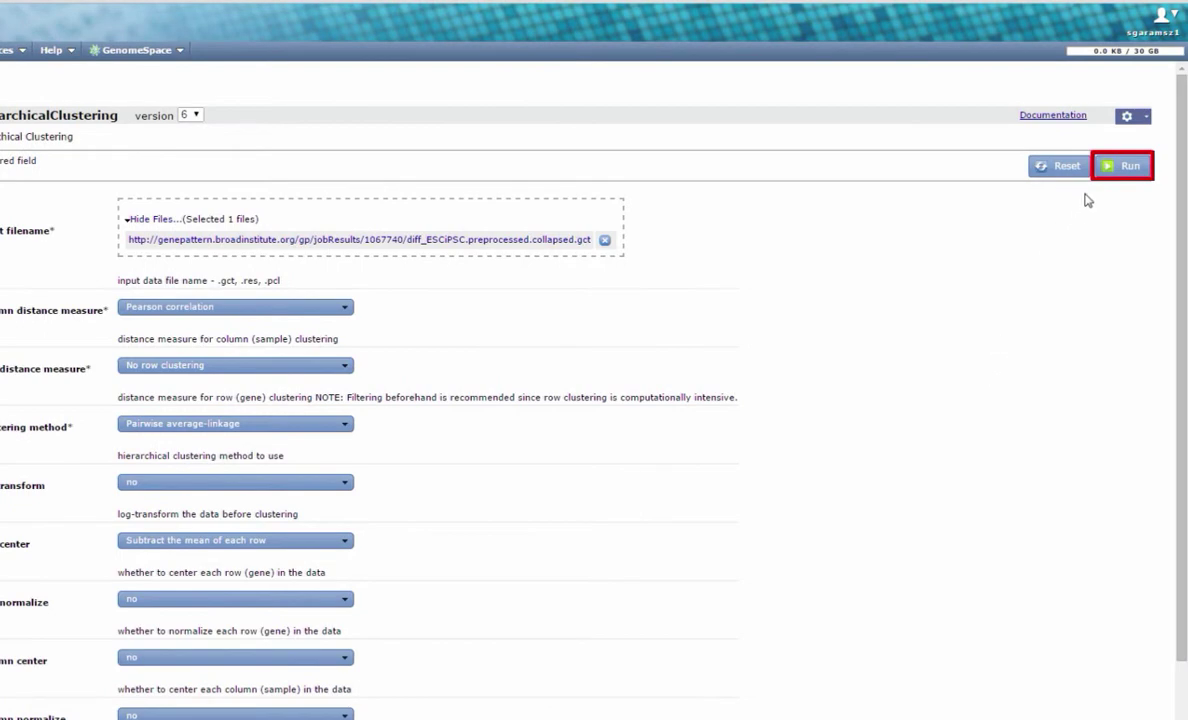
left_click(1122, 166)
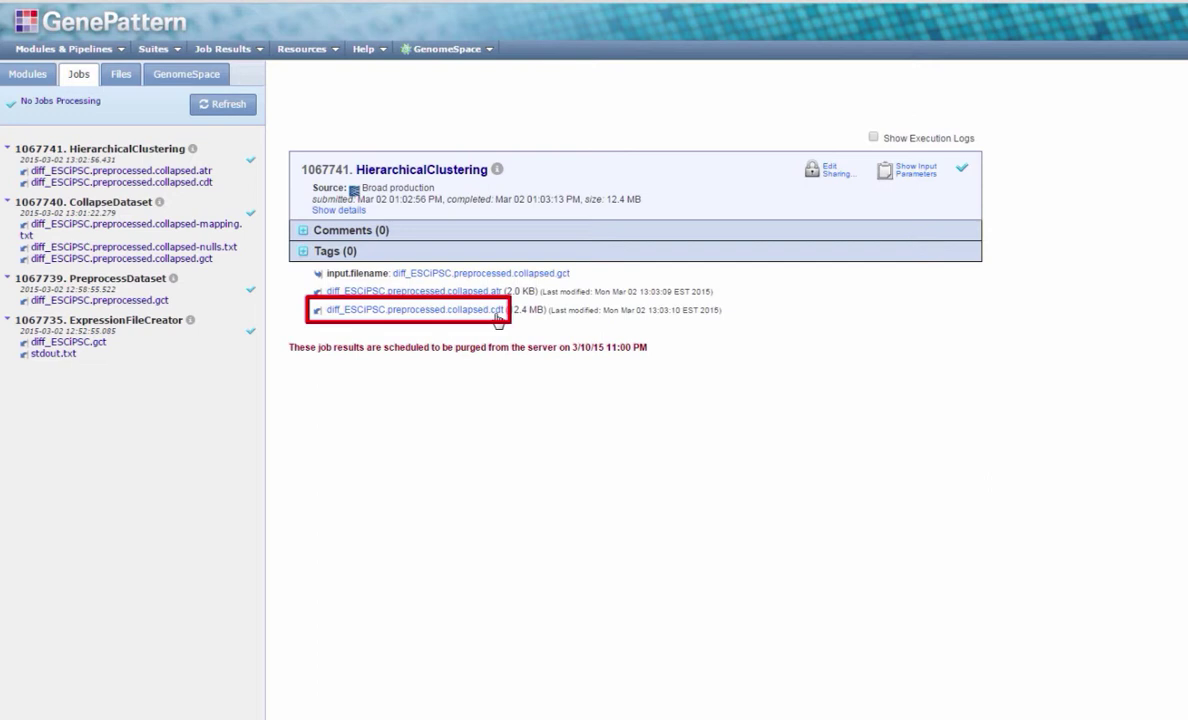
Save diff_ESCiPSC.preprocessed.collapsed.cdt to the personal folder under Home in GenomeSpace.
left_click(497, 312)
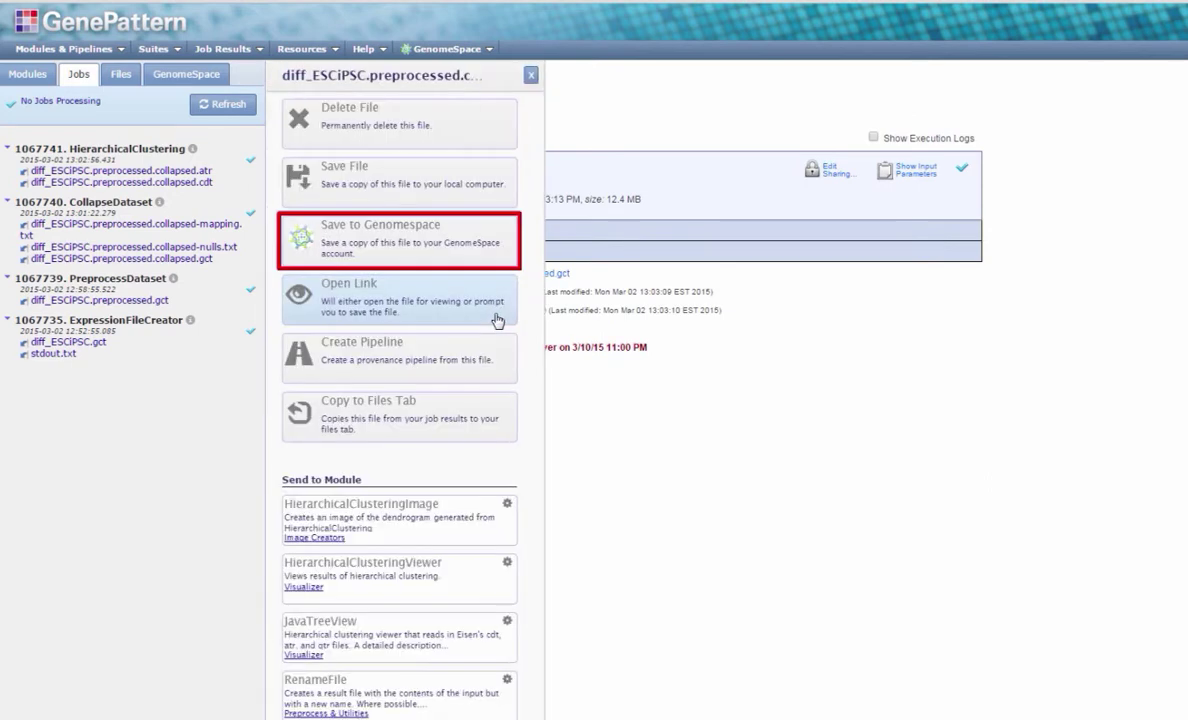
left_click(490, 259)
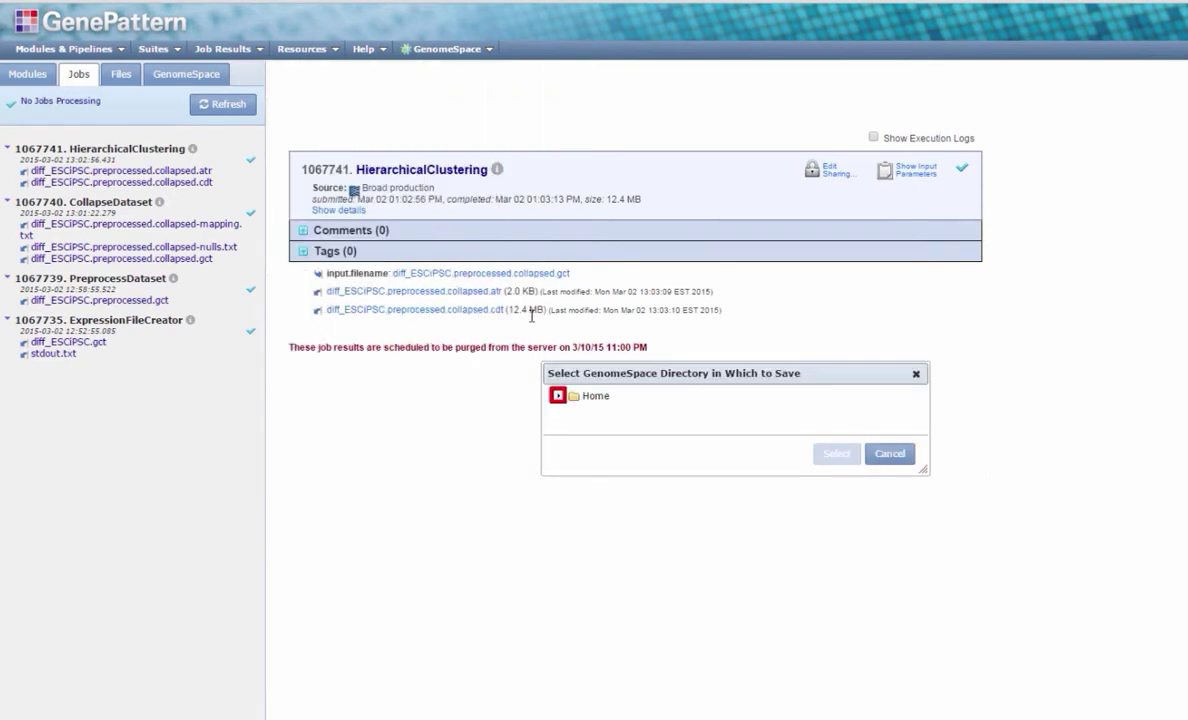
left_click(557, 395)
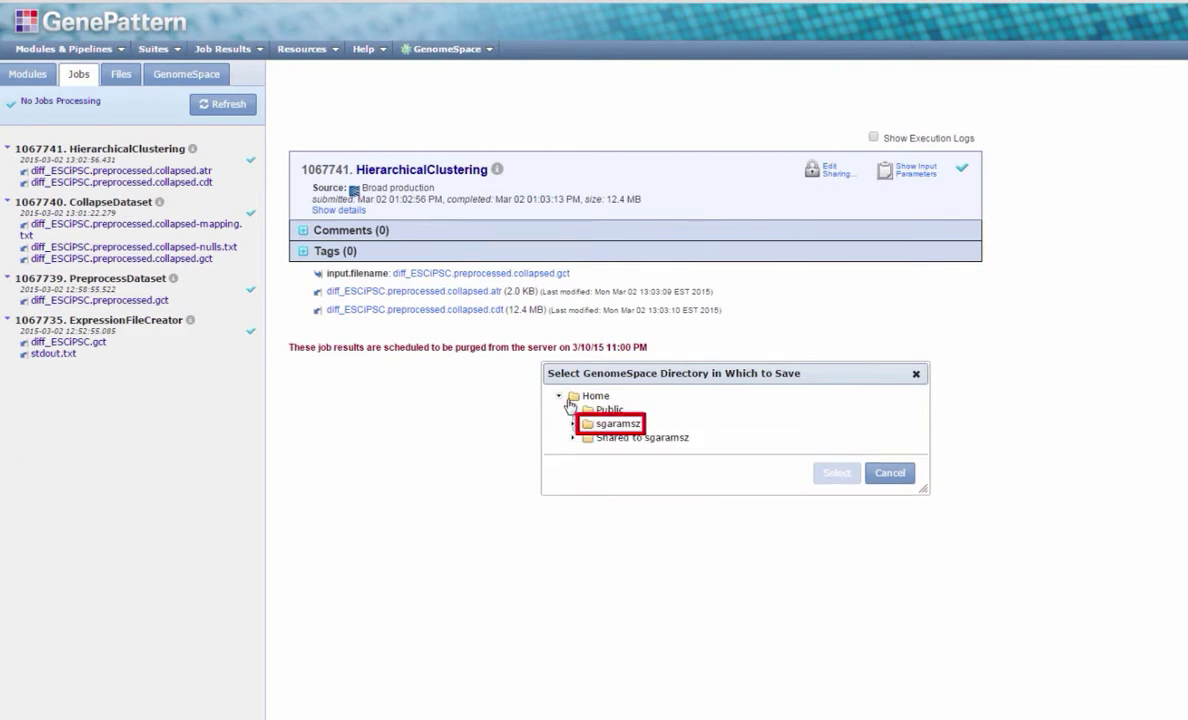
left_click(623, 425)
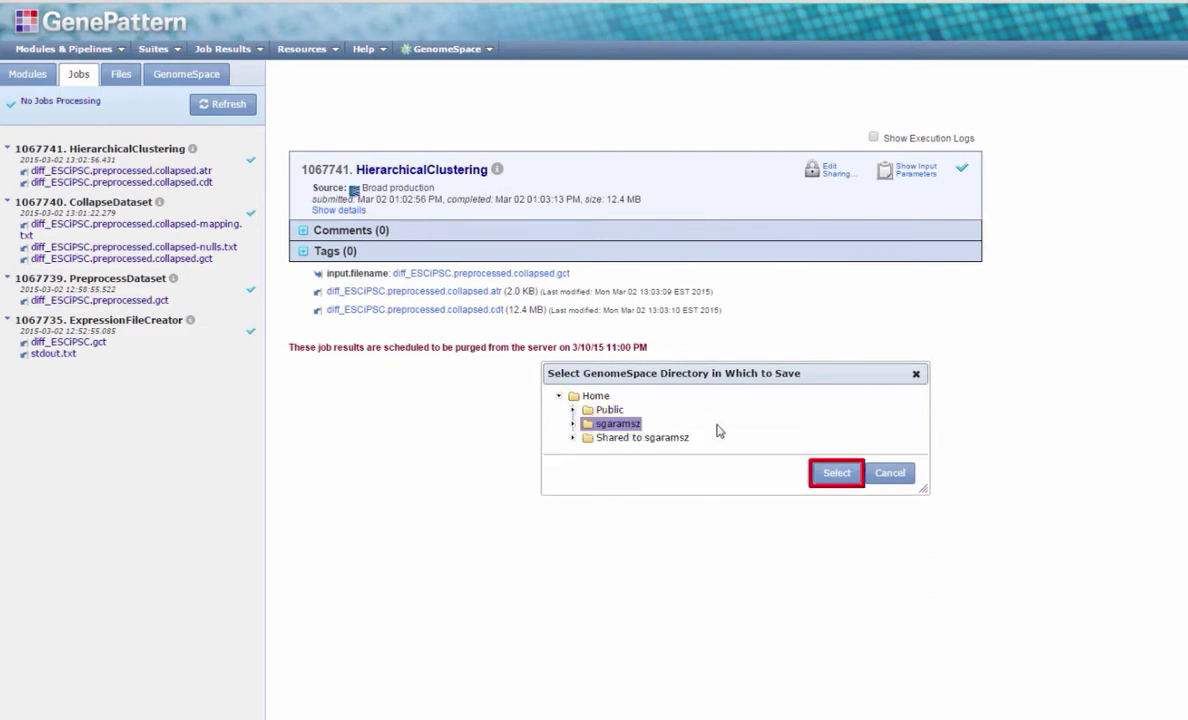
left_click(837, 472)
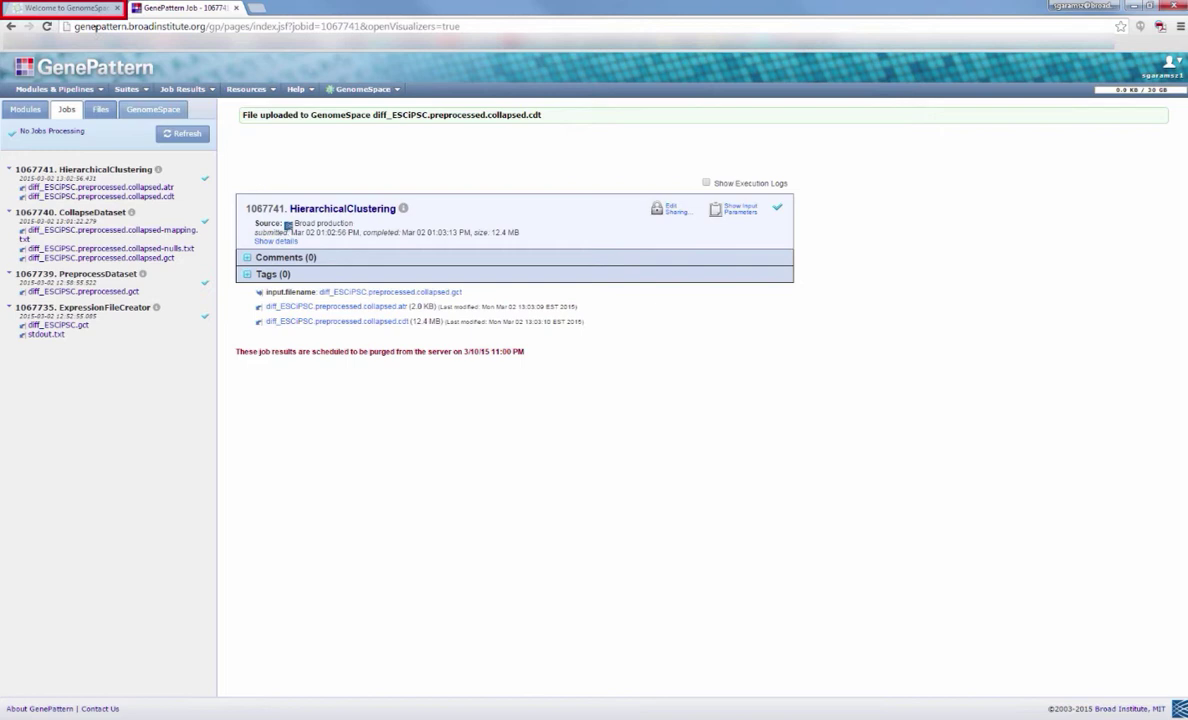
Reload the GenomeSpace home folder to show the new .cdt file (12.42 MB).
left_click(84, 9)
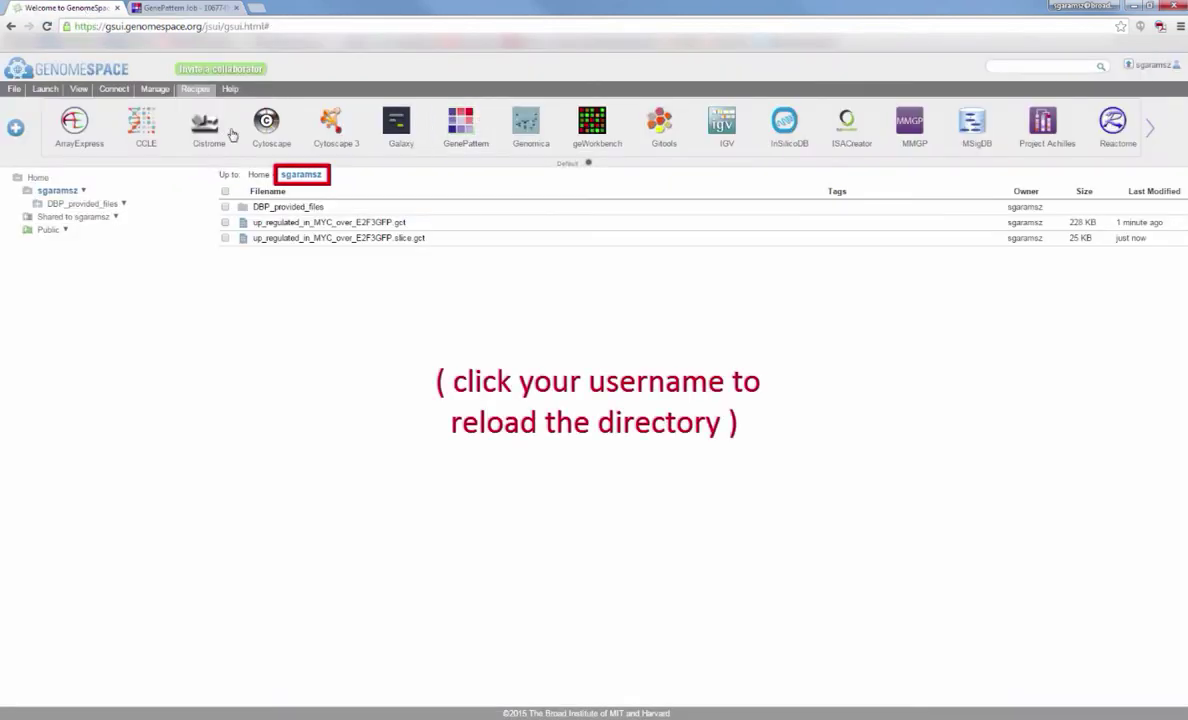
left_click(312, 176)
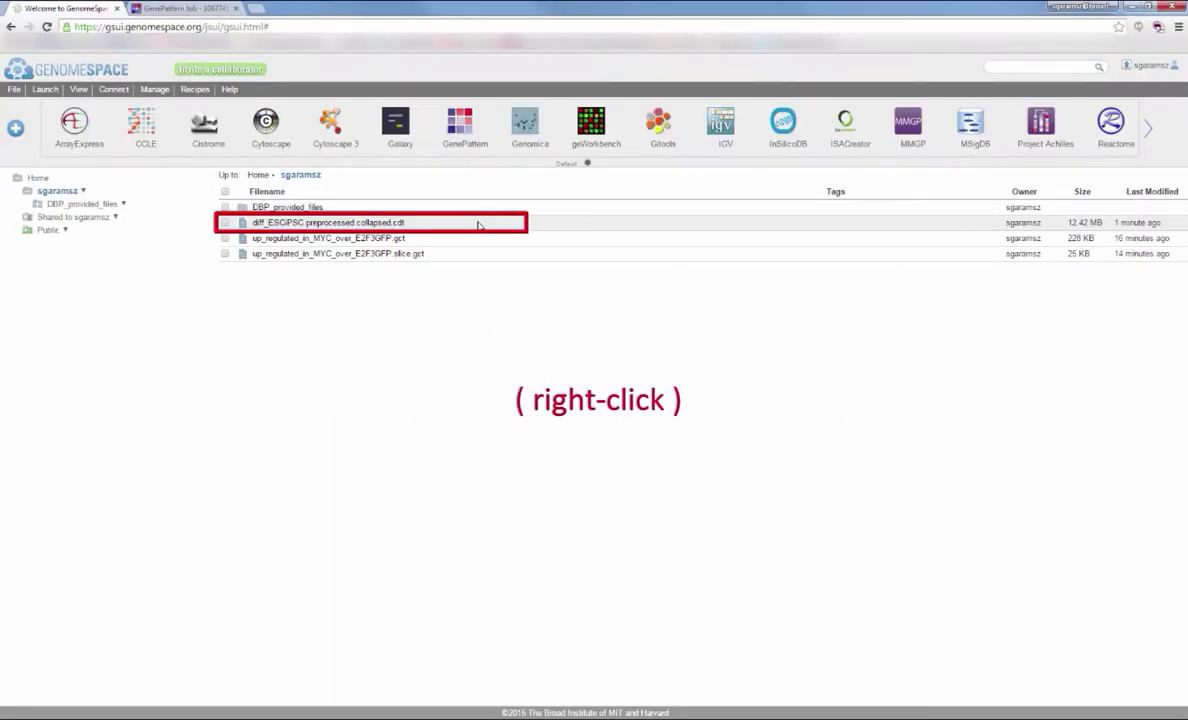
Convert diff_ESCiPSC.preprocessed.collapsed.cdt to genomicatab format on the GenomeSpace server.
right_click(478, 225)
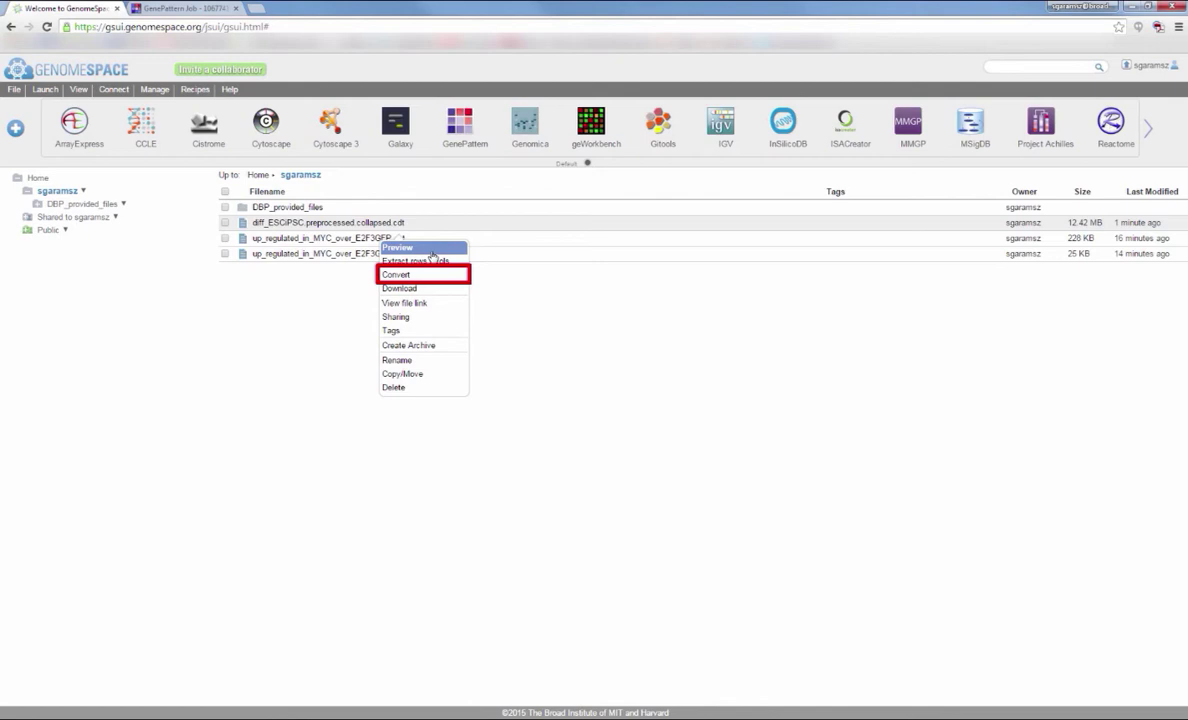
left_click(409, 276)
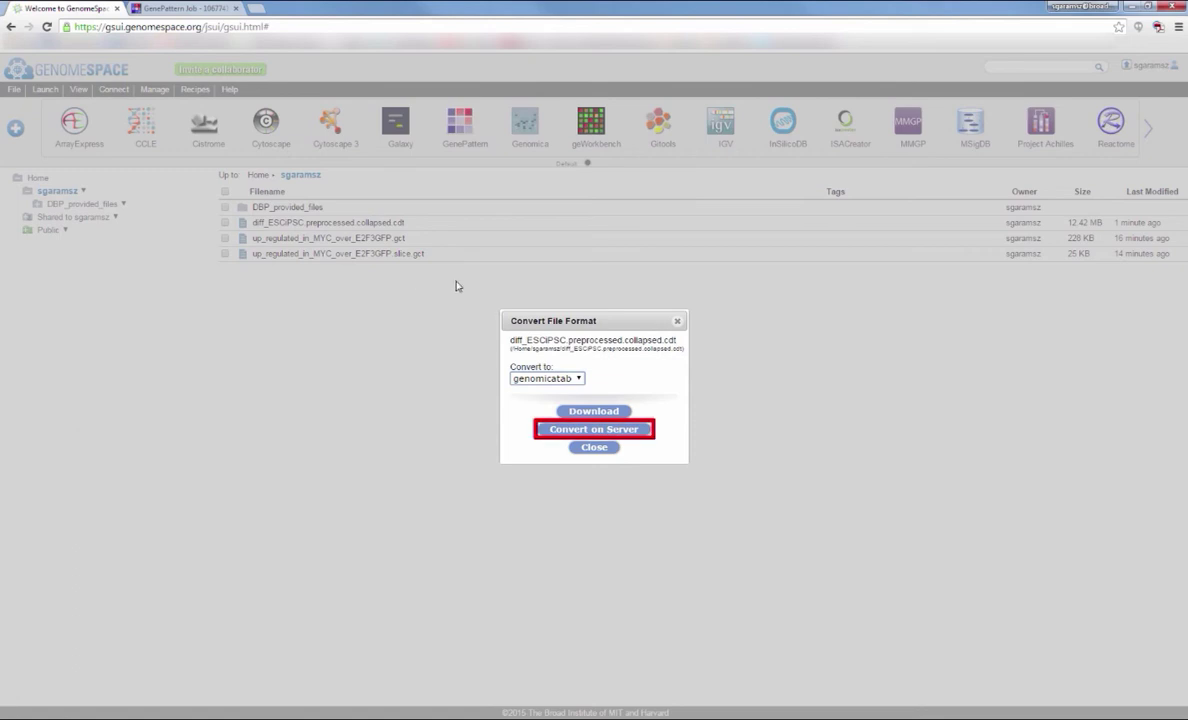
left_click(628, 429)
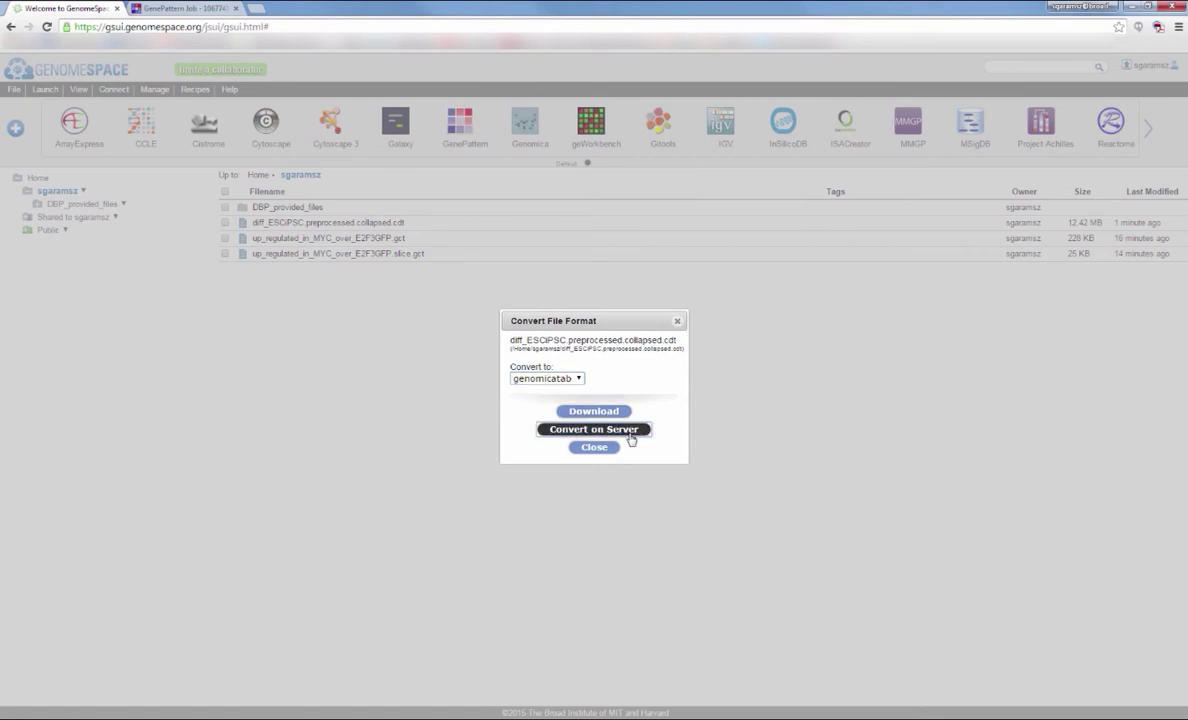